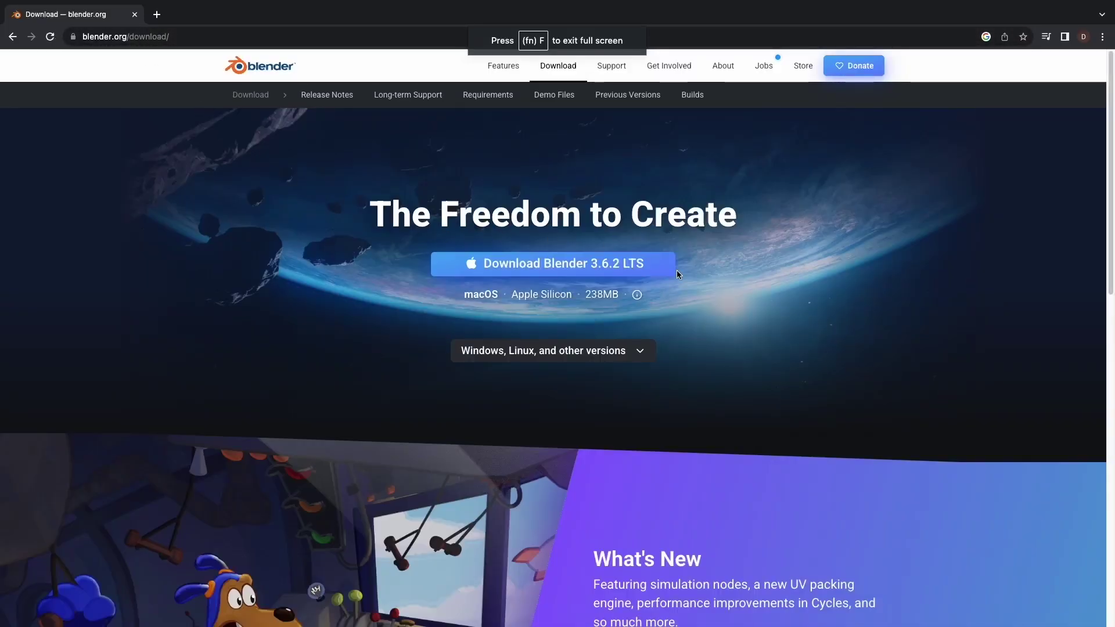
Expand the 'Windows, Linux, and other versions' list on the Blender download page and look through it
{"action": "left_click", "coordinate": [545, 351]}
{"action": "scroll", "coordinate": [552, 407], "scroll_direction": "down", "scroll_amount": 2}
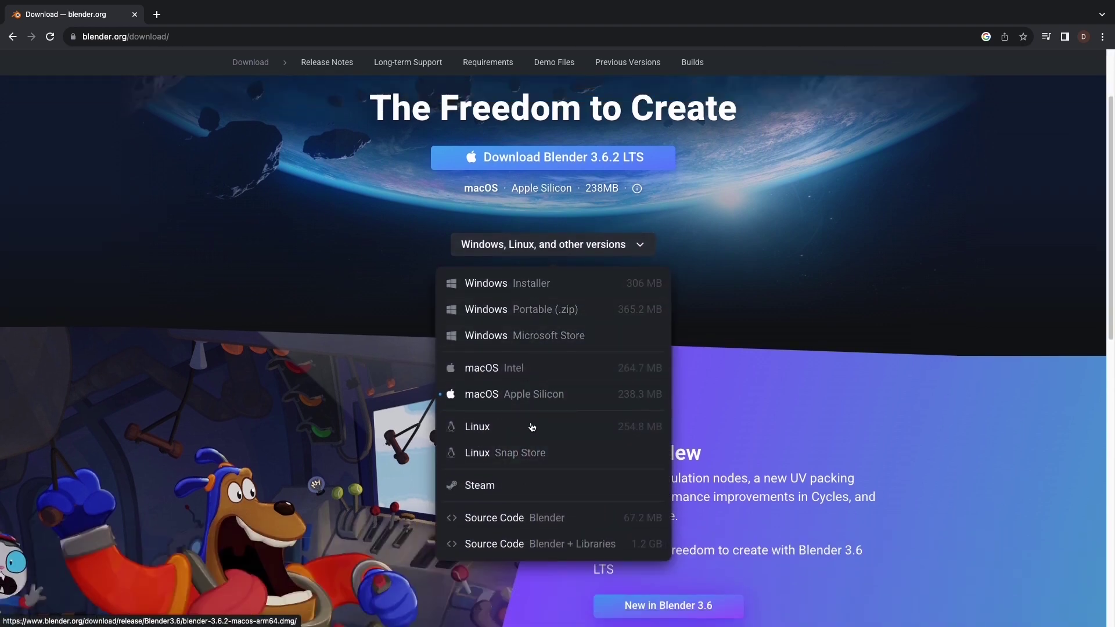
{"action": "scroll", "coordinate": [517, 325], "scroll_direction": "up", "scroll_amount": 2}
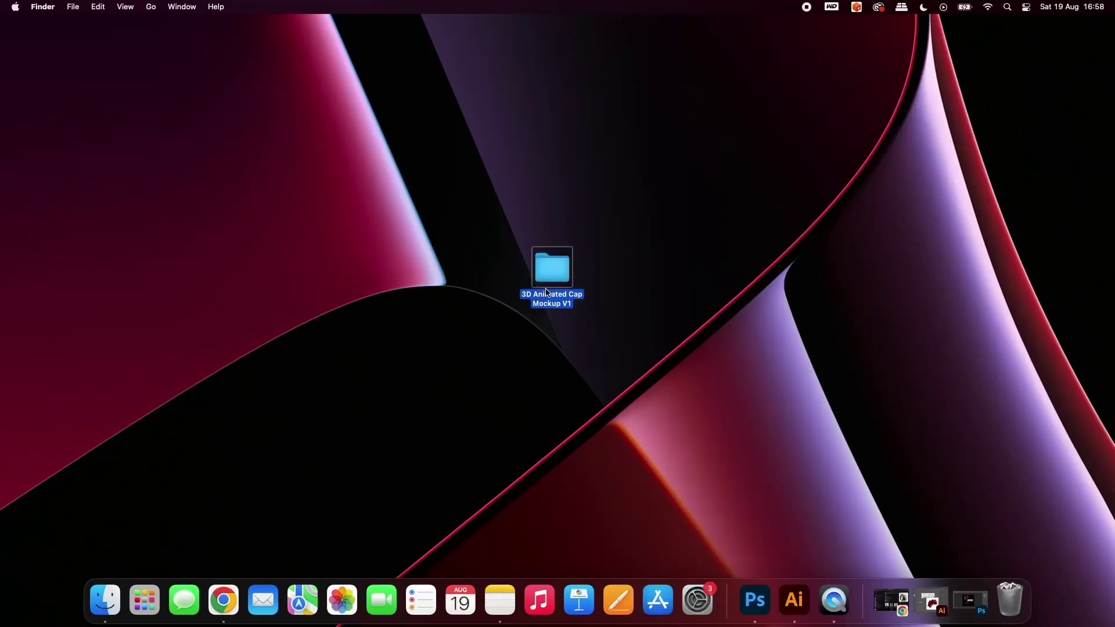
Open Place_logo_here.psd from the 3D Animated Cap Mockup V1 folder in Photoshop
{"action": "double_click", "coordinate": [554, 276]}
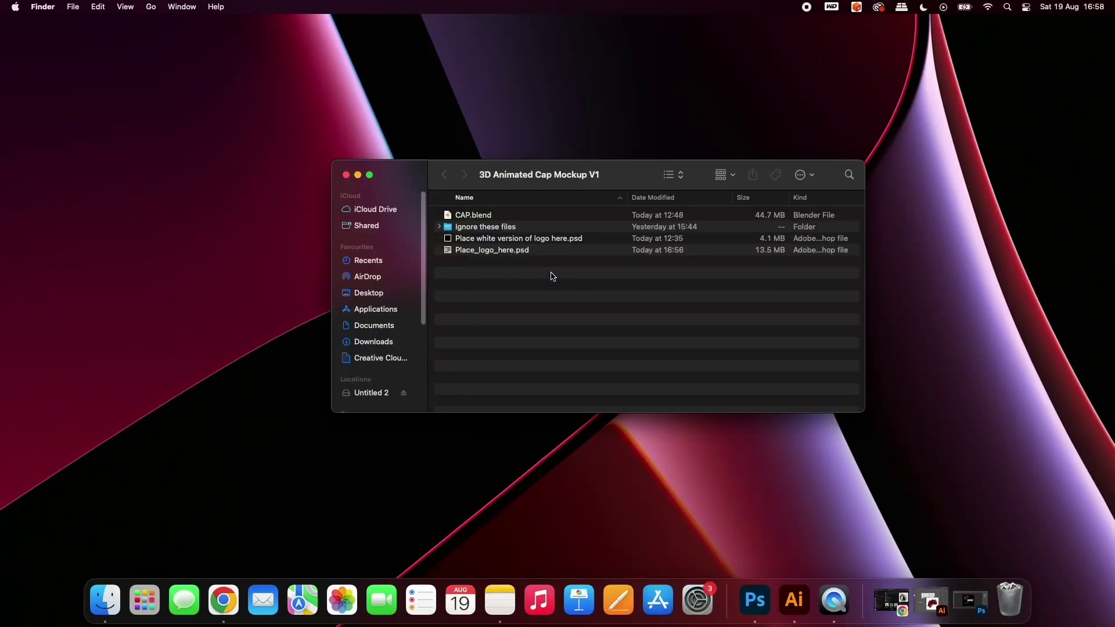
{"action": "left_click", "coordinate": [503, 251]}
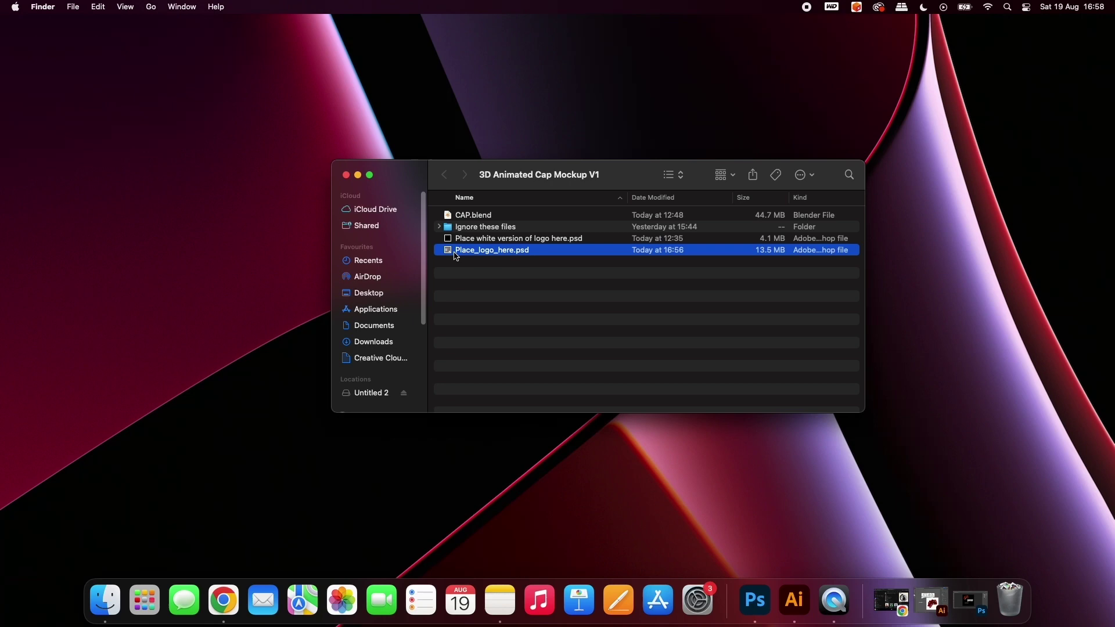
{"action": "double_click", "coordinate": [488, 254]}
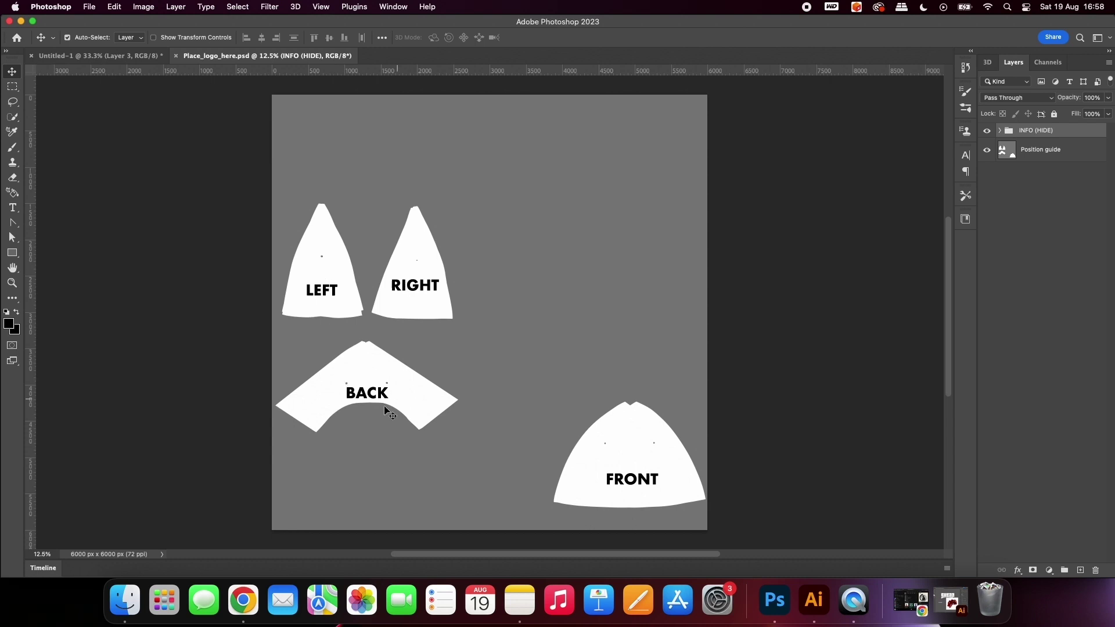
Hide the panel labels and paste the dragon logo from Untitled-1 into the cap template
{"action": "left_click", "coordinate": [987, 130]}
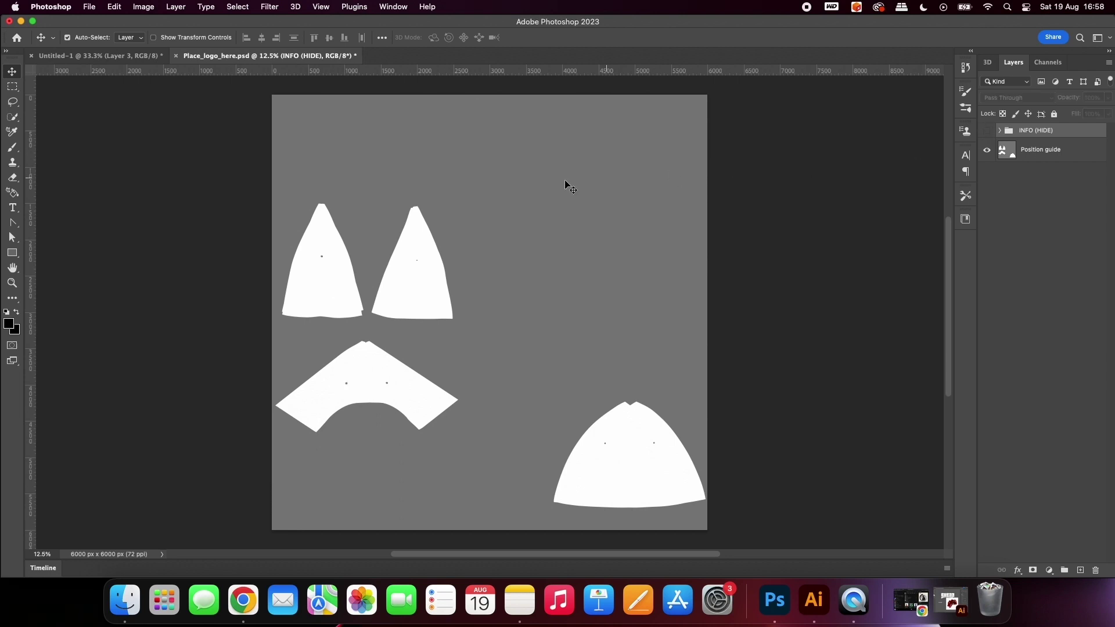
{"action": "left_click", "coordinate": [103, 56]}
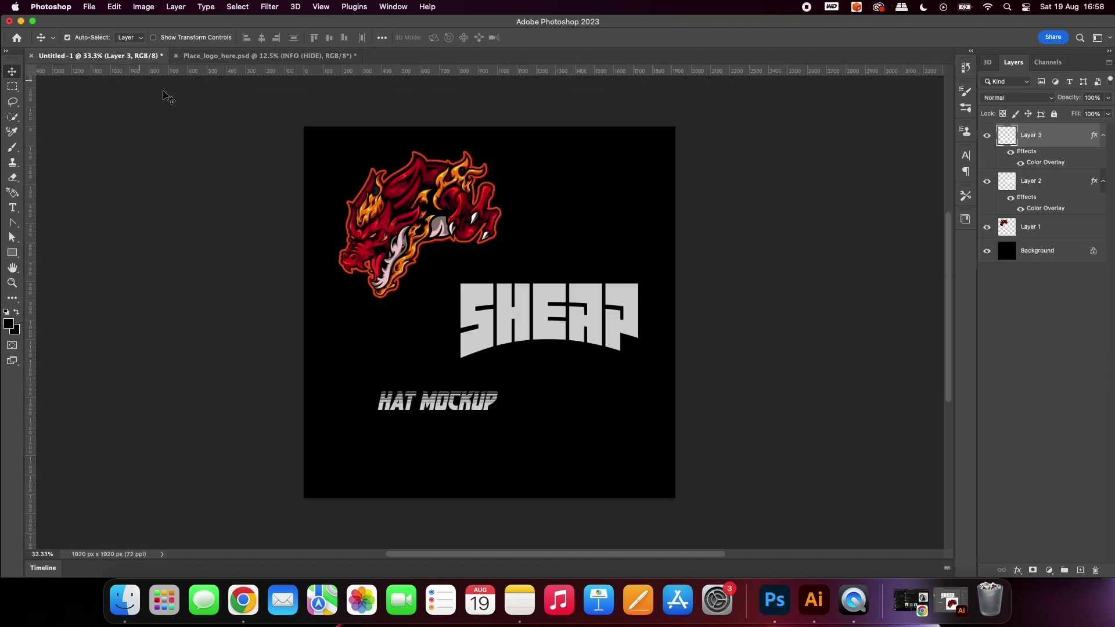
{"action": "left_click", "coordinate": [406, 195]}
{"action": "key", "text": "super+c"}
{"action": "left_click", "coordinate": [268, 56]}
{"action": "key", "text": "super+v"}
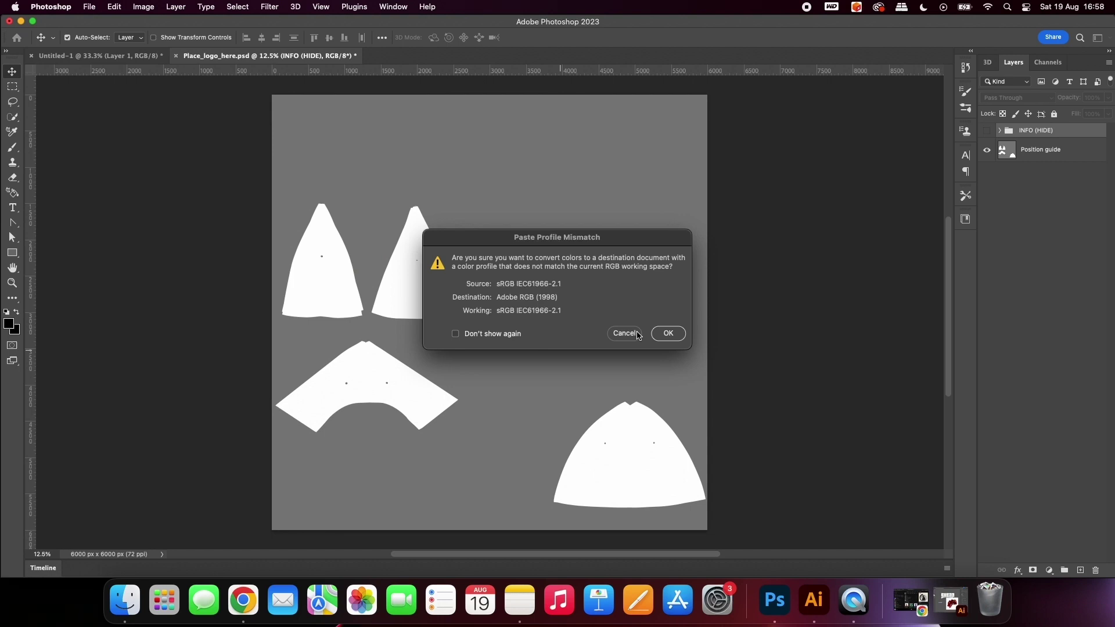
{"action": "left_click", "coordinate": [625, 333]}
Place the dragon on the FRONT panel and scale it down to about 78%
{"action": "left_click_drag", "start_coordinate": [491, 301], "coordinate": [637, 475]}
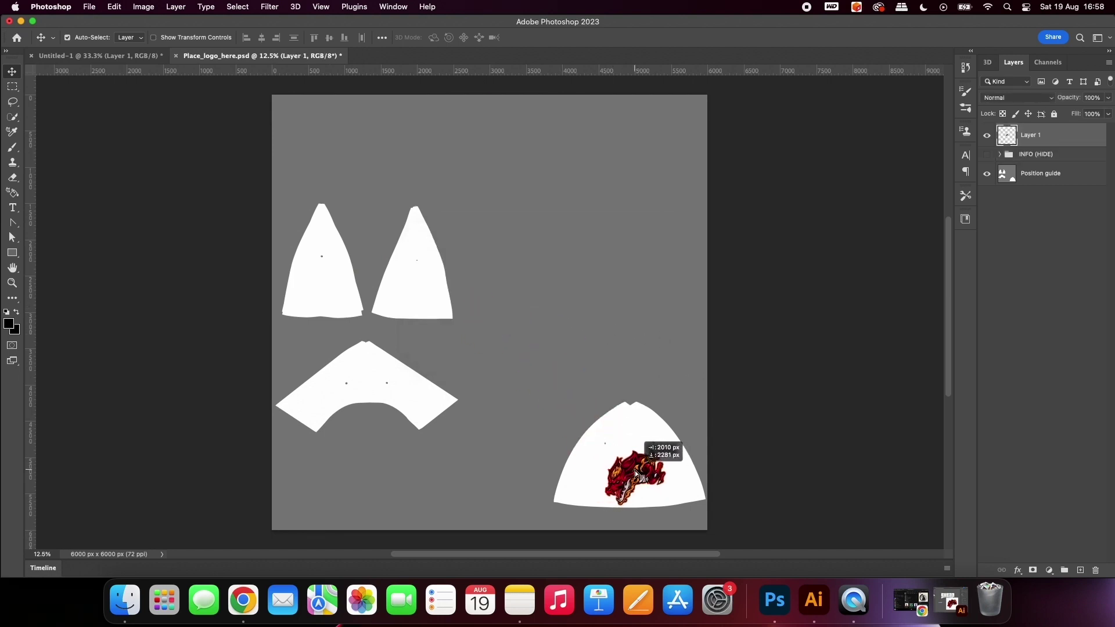
{"action": "key", "text": "super+equal"}
{"action": "key", "text": "super+equal"}
{"action": "key", "text": "super+equal"}
{"action": "left_click_drag", "start_coordinate": [598, 423], "coordinate": [333, 70]}
{"action": "left_click_drag", "start_coordinate": [601, 394], "coordinate": [591, 380]}
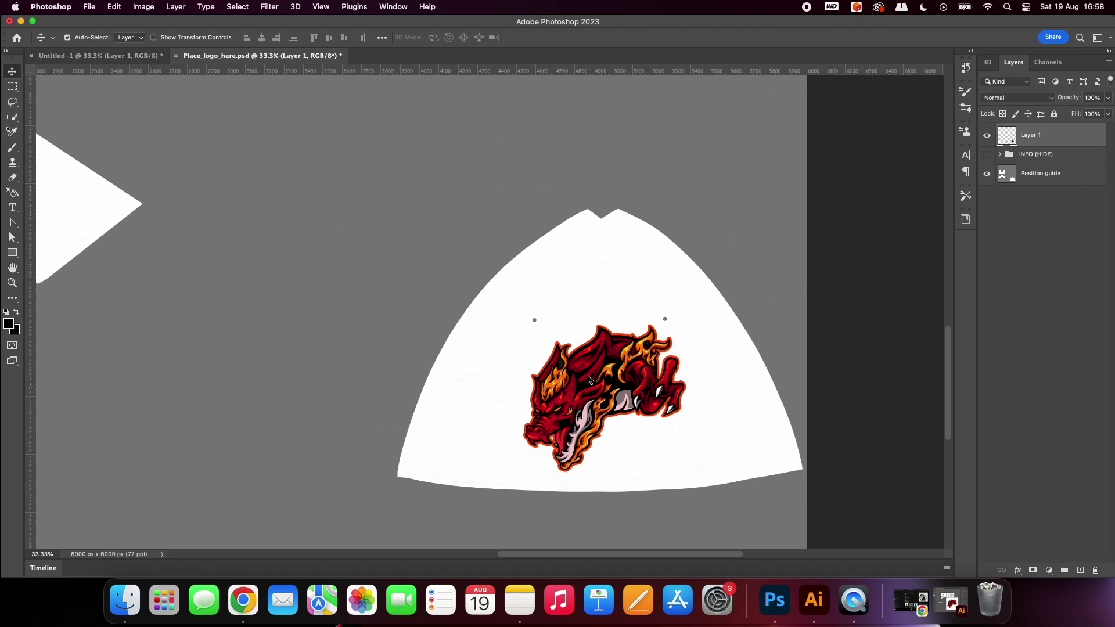
{"action": "key", "text": "super+t"}
{"action": "left_click_drag", "start_coordinate": [685, 322], "coordinate": [651, 355]}
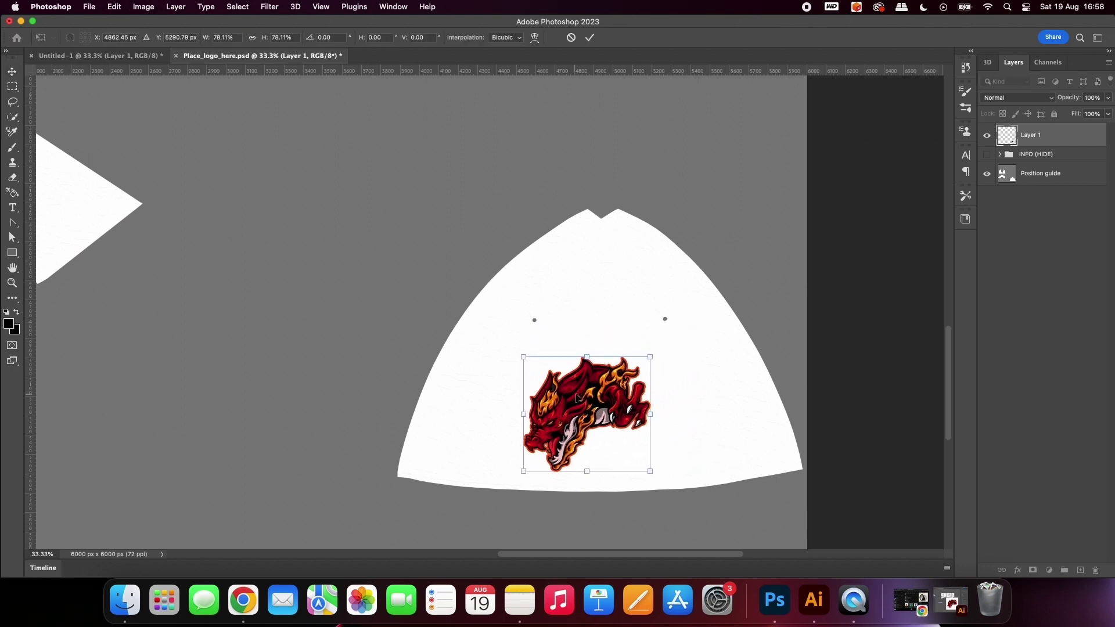
{"action": "left_click_drag", "start_coordinate": [577, 398], "coordinate": [588, 387]}
{"action": "left_click", "coordinate": [590, 37]}
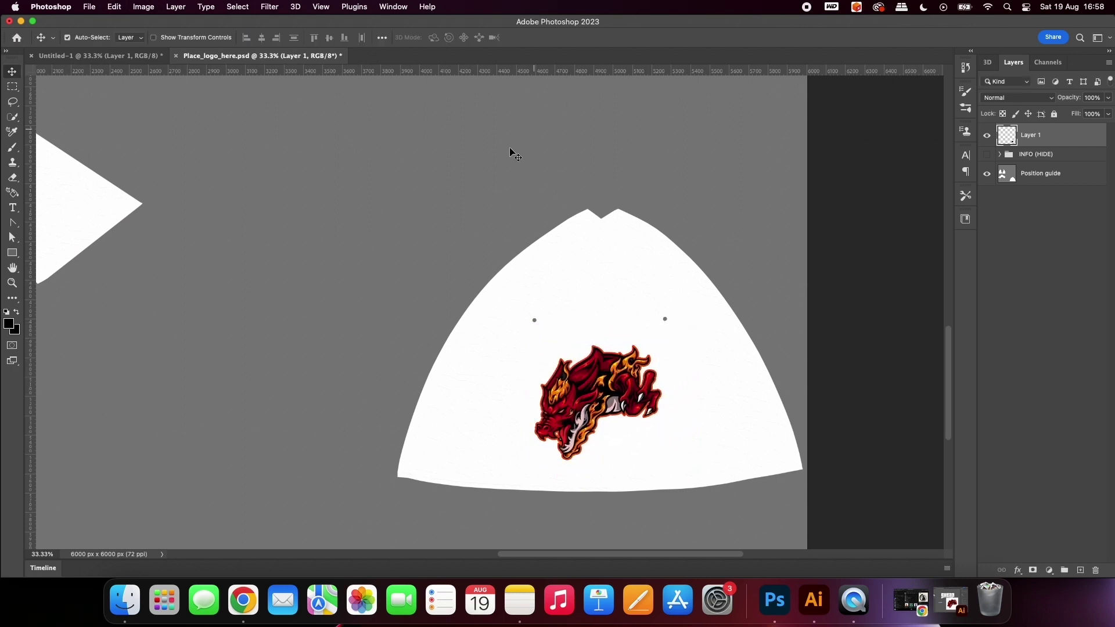
{"action": "key", "text": "super+minus"}
{"action": "scroll", "coordinate": [472, 174], "scroll_direction": "up", "scroll_amount": 3}
{"action": "scroll", "coordinate": [472, 175], "scroll_direction": "left", "scroll_amount": 3}
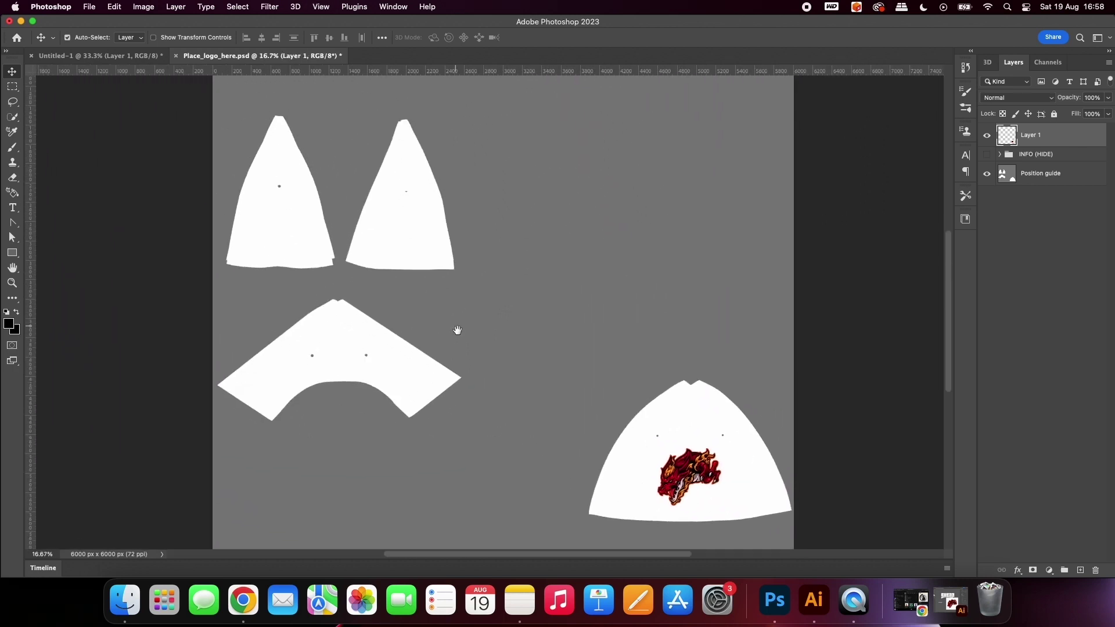
Paste the SHEAP wordmark onto the RIGHT panel and scale it to about 64%
{"action": "left_click", "coordinate": [122, 58]}
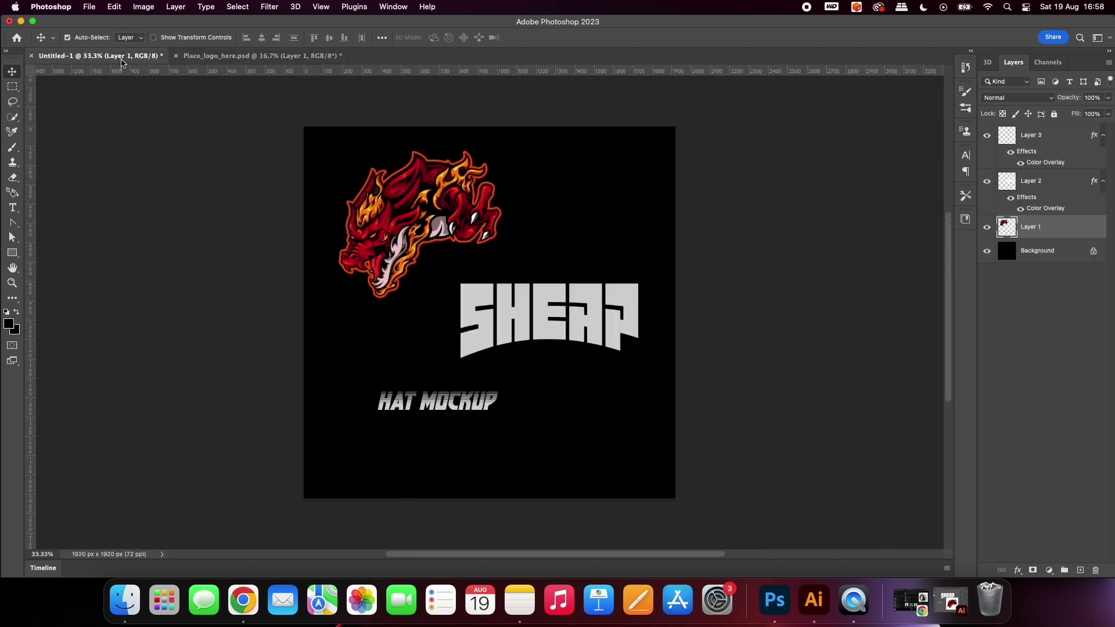
{"action": "left_click", "coordinate": [483, 342]}
{"action": "key", "text": "super+c"}
{"action": "left_click", "coordinate": [308, 58]}
{"action": "key", "text": "super+v"}
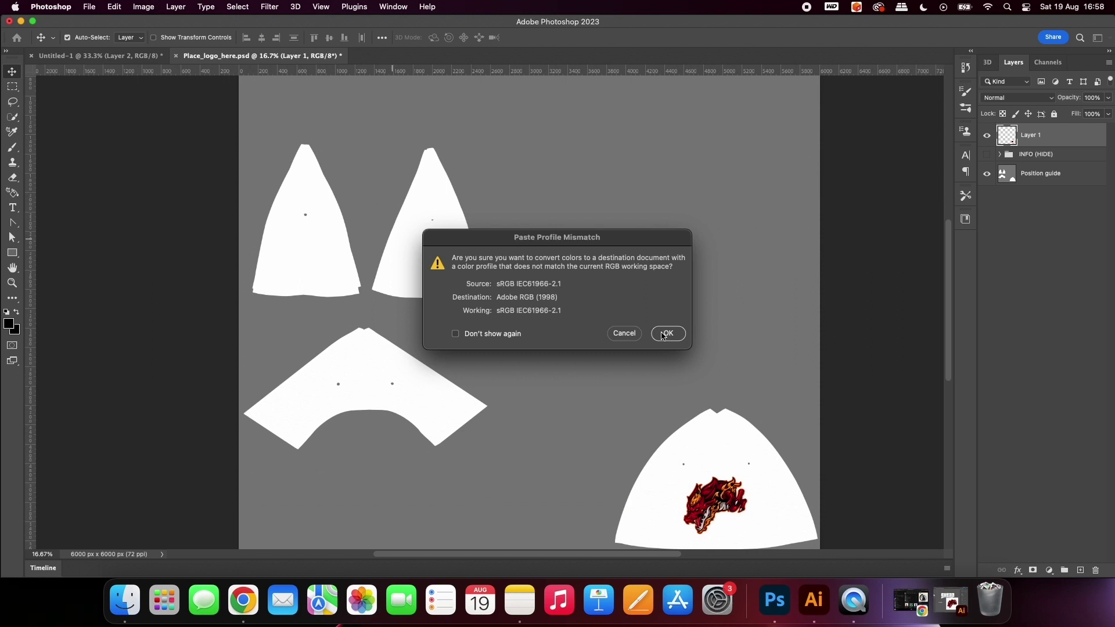
{"action": "left_click", "coordinate": [664, 335]}
{"action": "left_click_drag", "start_coordinate": [527, 320], "coordinate": [425, 271]}
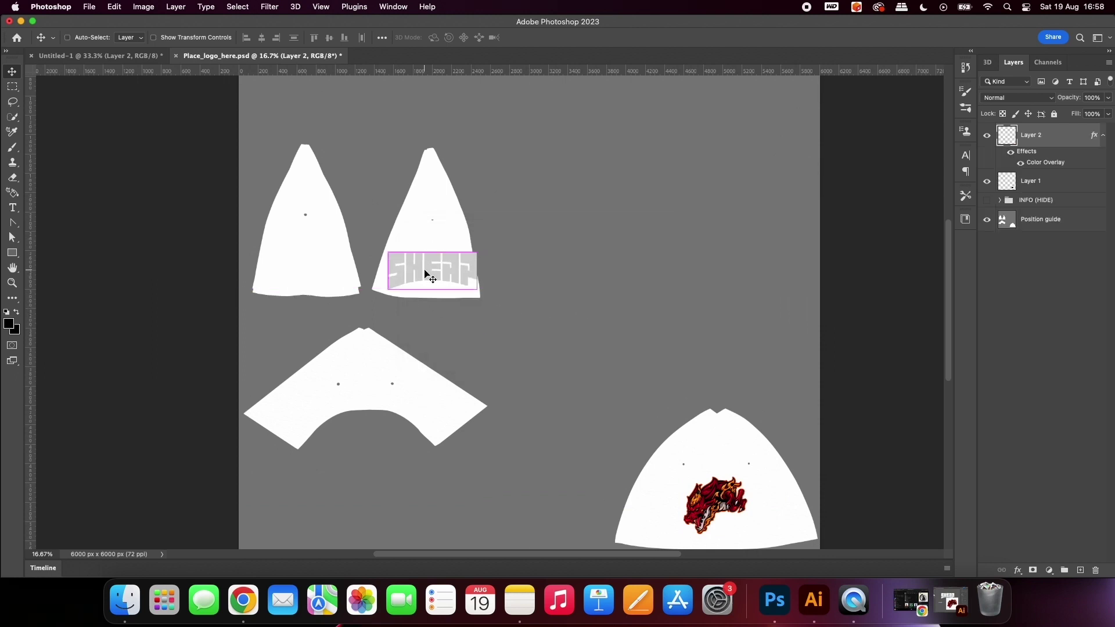
{"action": "key", "text": "super+equal"}
{"action": "key", "text": "super+equal"}
{"action": "key", "text": "super+t"}
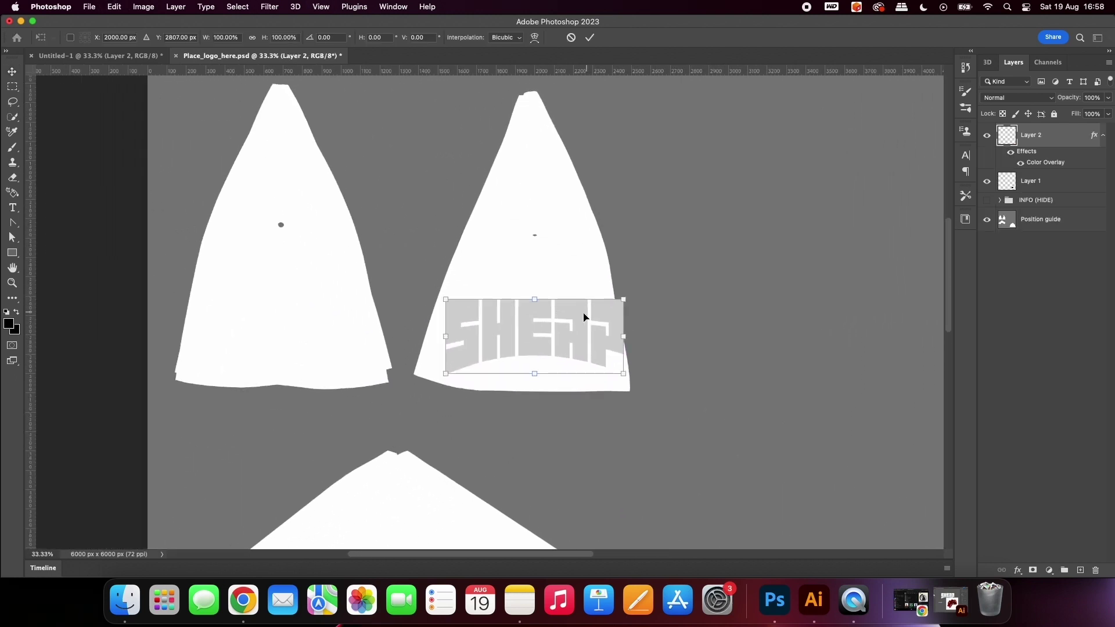
{"action": "left_click_drag", "start_coordinate": [623, 300], "coordinate": [587, 316]}
{"action": "left_click", "coordinate": [590, 37]}
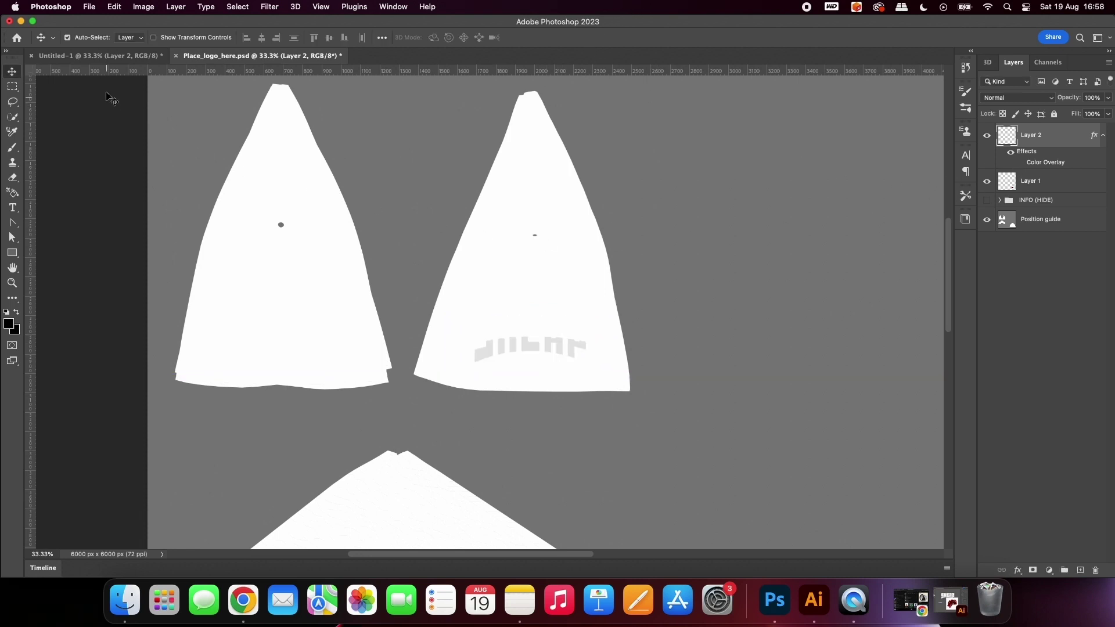
Paste the HAT MOCKUP text onto the BACK panel and remove its grey Color Overlay
{"action": "left_click", "coordinate": [104, 55]}
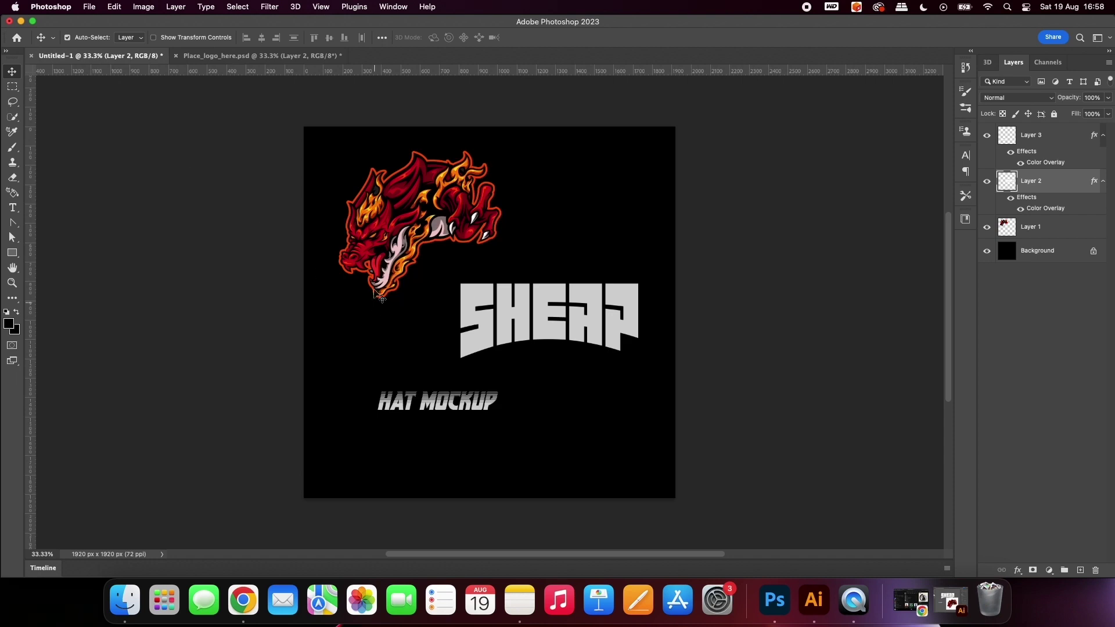
{"action": "left_click", "coordinate": [440, 417]}
{"action": "key", "text": "super+c"}
{"action": "key", "text": "ctrl+Tab"}
{"action": "key", "text": "super+v"}
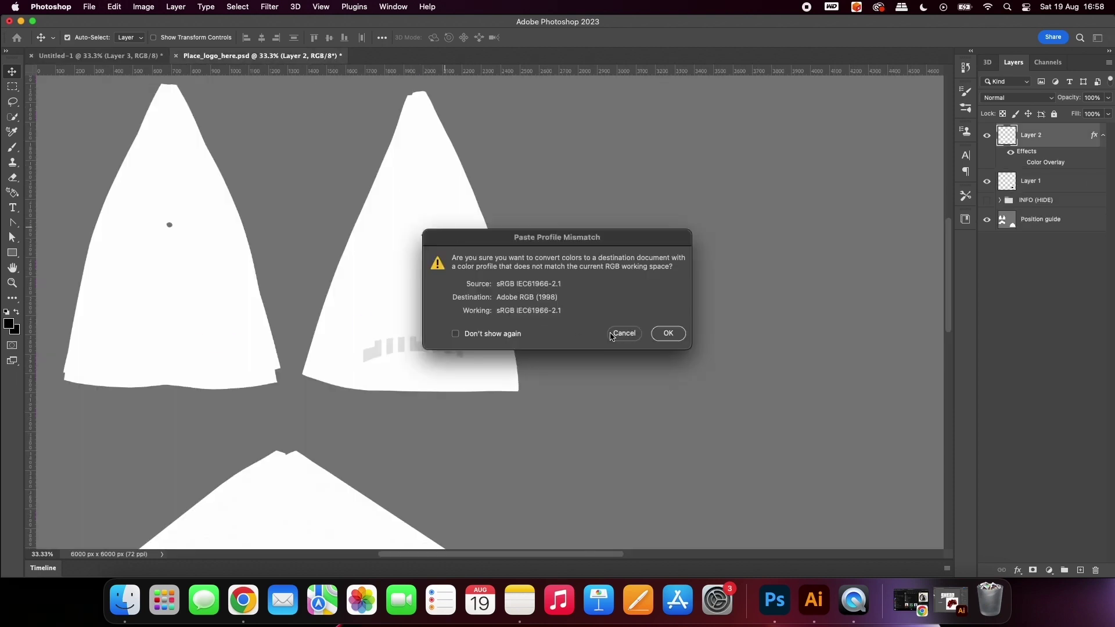
{"action": "left_click", "coordinate": [613, 334]}
{"action": "left_click_drag", "start_coordinate": [521, 319], "coordinate": [433, 454]}
{"action": "scroll", "coordinate": [584, 291], "scroll_direction": "down", "scroll_amount": 5}
{"action": "scroll", "coordinate": [585, 291], "scroll_direction": "left", "scroll_amount": 2}
{"action": "left_click_drag", "start_coordinate": [524, 193], "coordinate": [416, 333]}
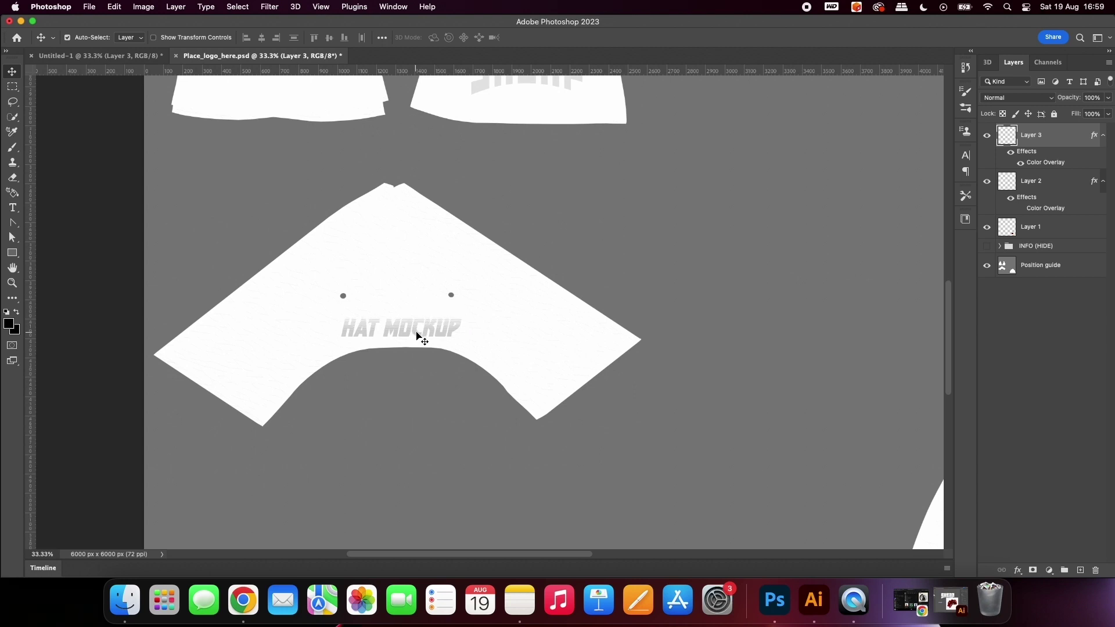
{"action": "left_click", "coordinate": [1020, 163]}
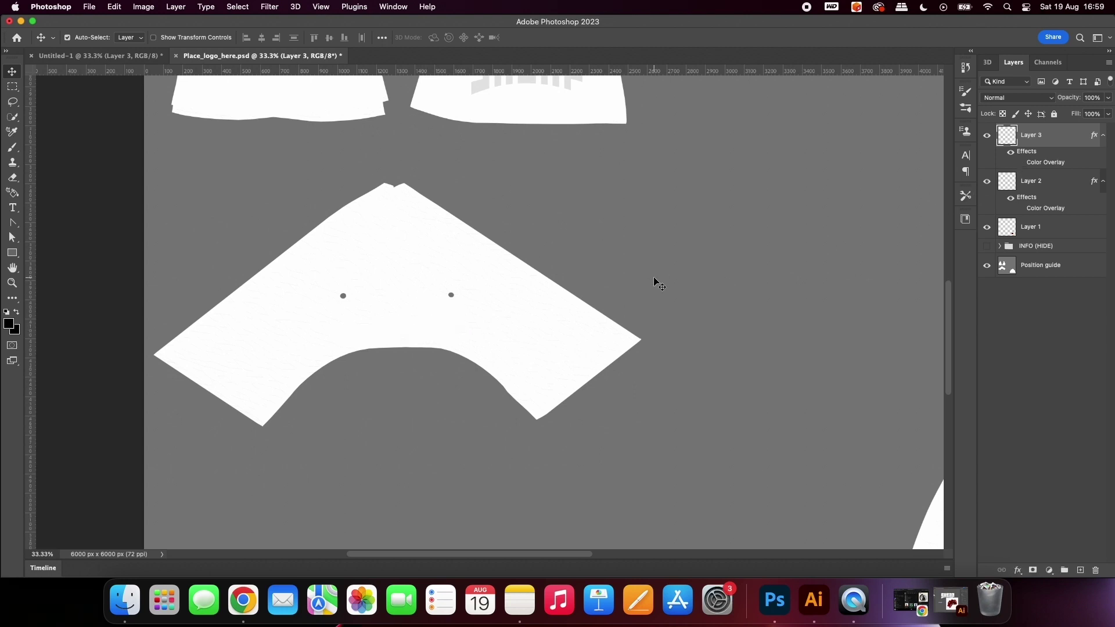
{"action": "key", "text": "super+minus"}
{"action": "scroll", "coordinate": [634, 267], "scroll_direction": "right", "scroll_amount": 4}
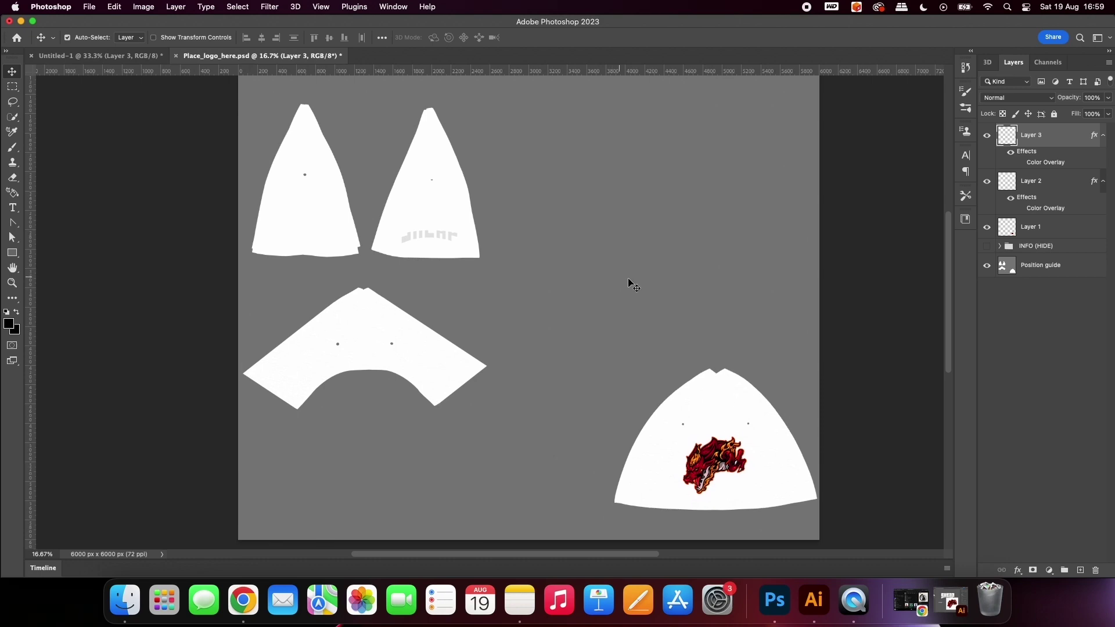
Hide the grey position guide background and save Place_logo_here.psd
{"action": "left_click", "coordinate": [987, 267]}
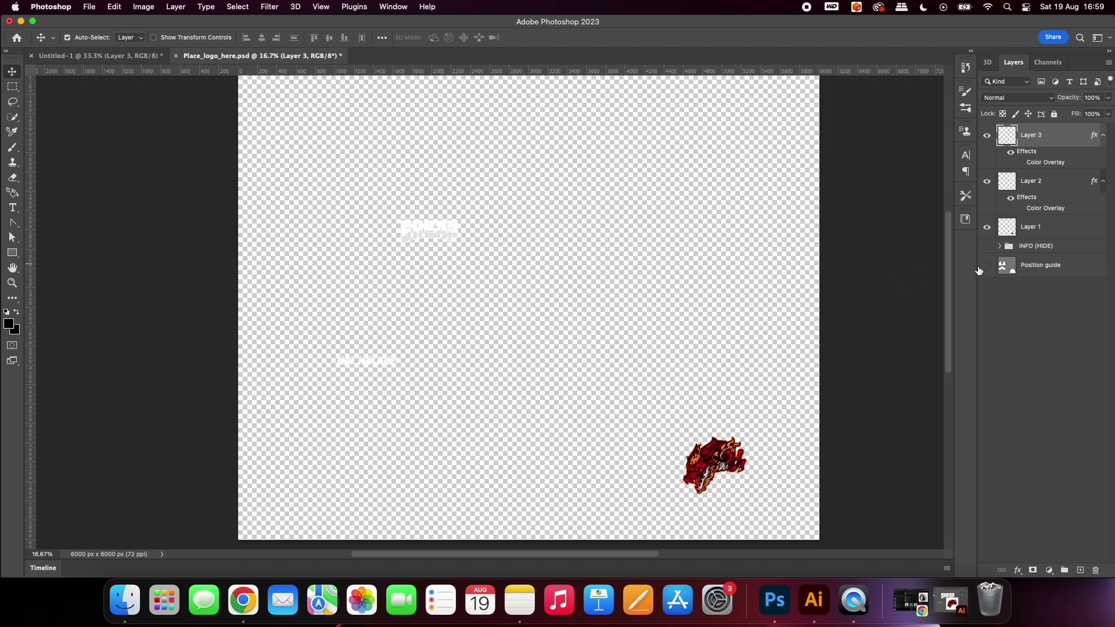
{"action": "left_click", "coordinate": [92, 8]}
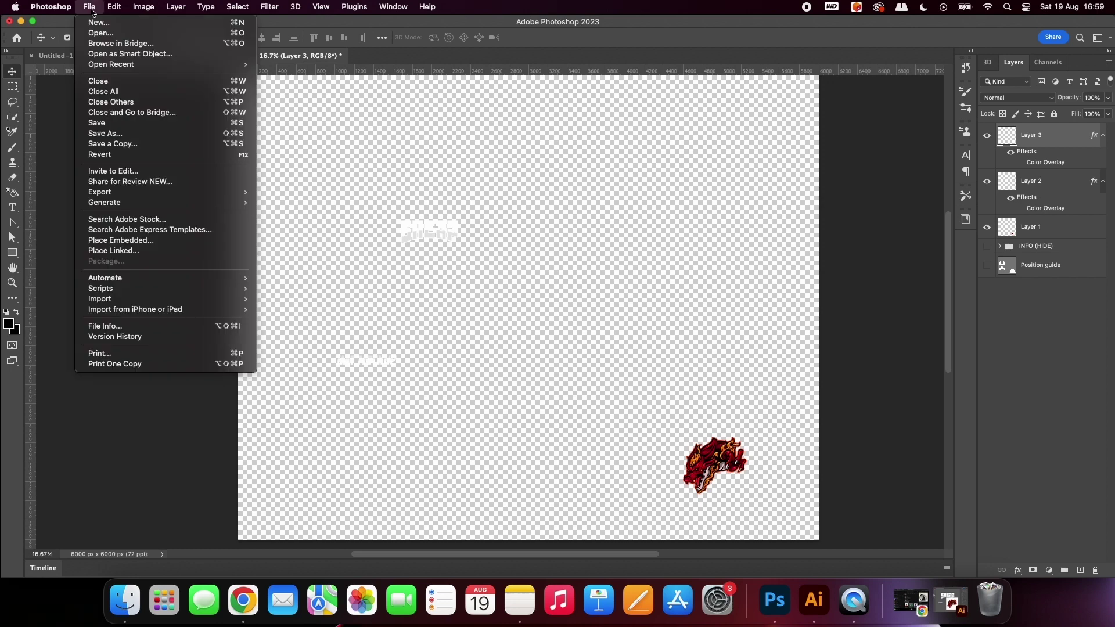
{"action": "left_click", "coordinate": [106, 125]}
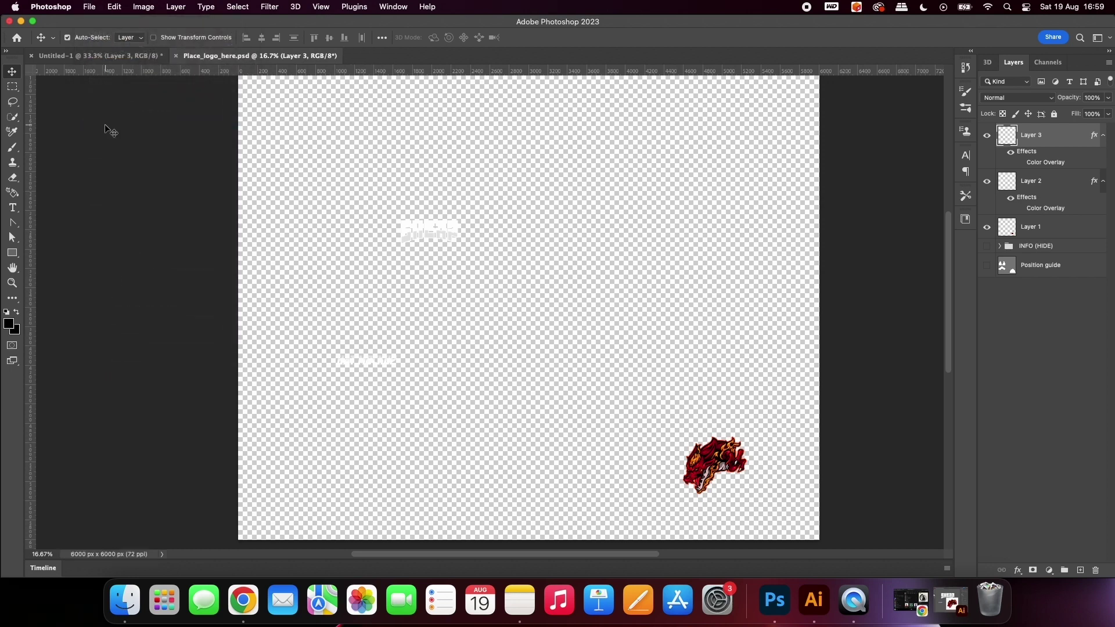
Open 'Place white version of logo here.psd' from the project folder in Photoshop
{"action": "scroll", "coordinate": [246, 147], "scroll_direction": "up", "scroll_amount": 1}
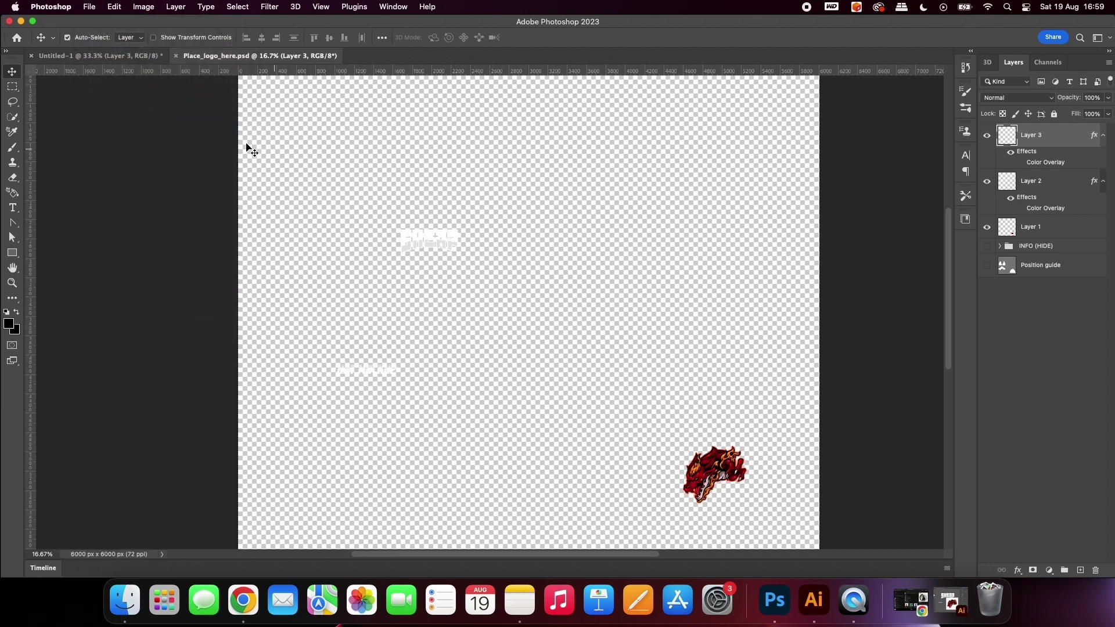
{"action": "left_click", "coordinate": [21, 21]}
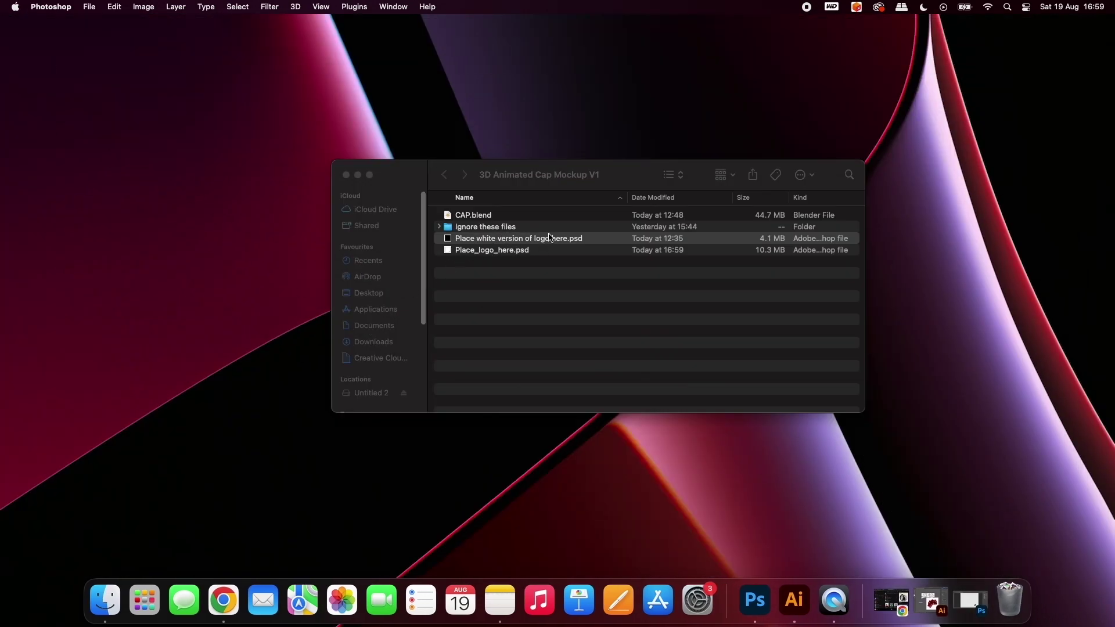
{"action": "double_click", "coordinate": [489, 239]}
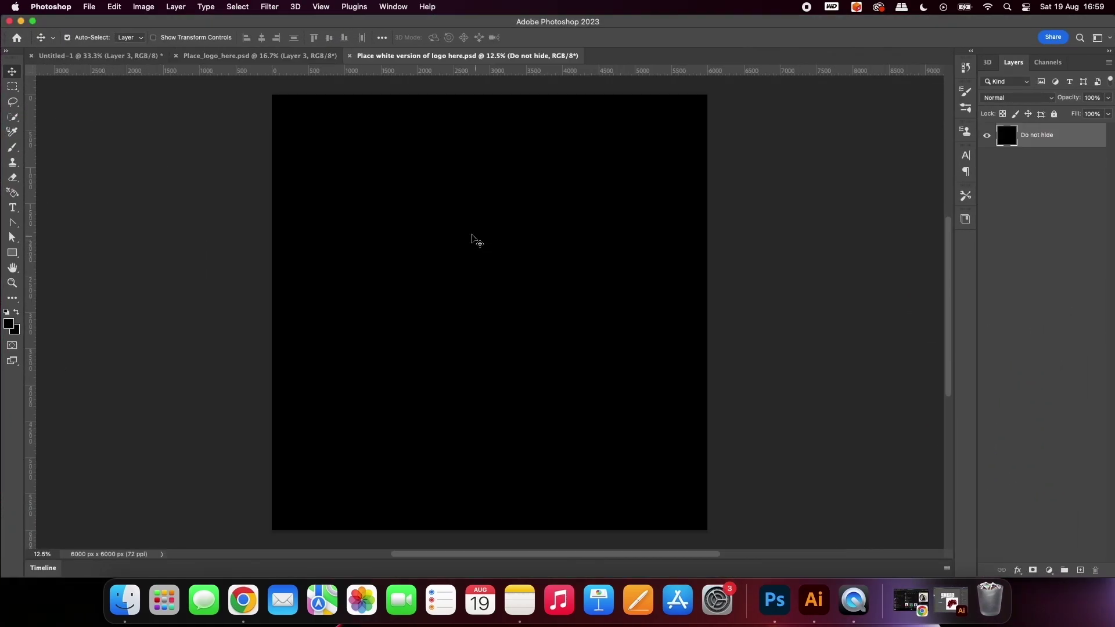
Copy Layers 1–3 from Place_logo_here.psd and paste them in place into the white-version document
{"action": "left_click", "coordinate": [241, 56]}
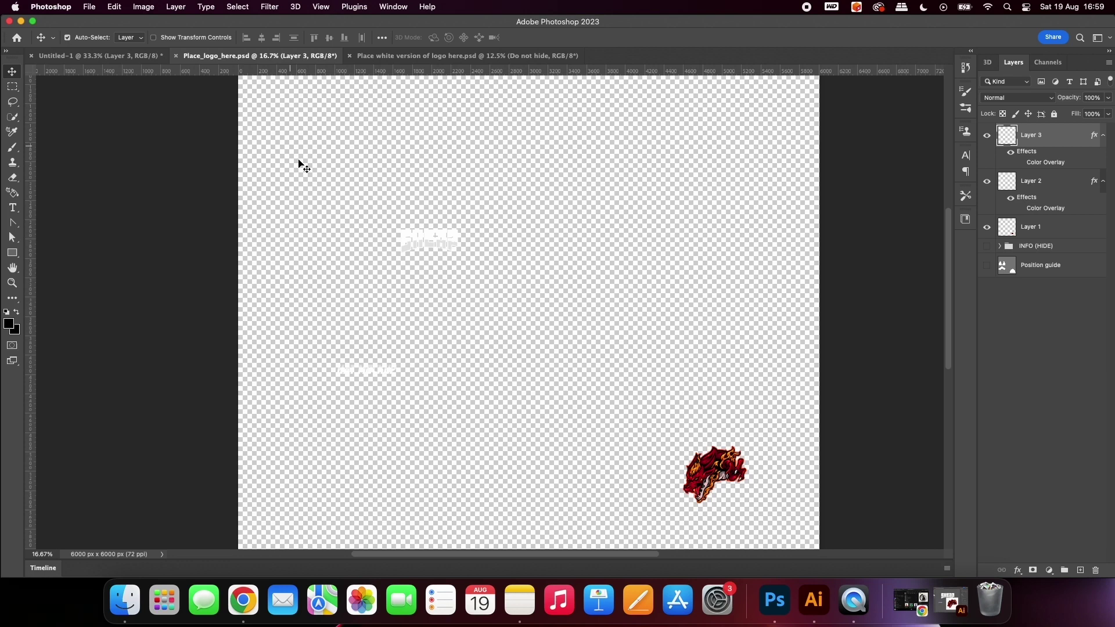
{"action": "left_click", "coordinate": [429, 250]}
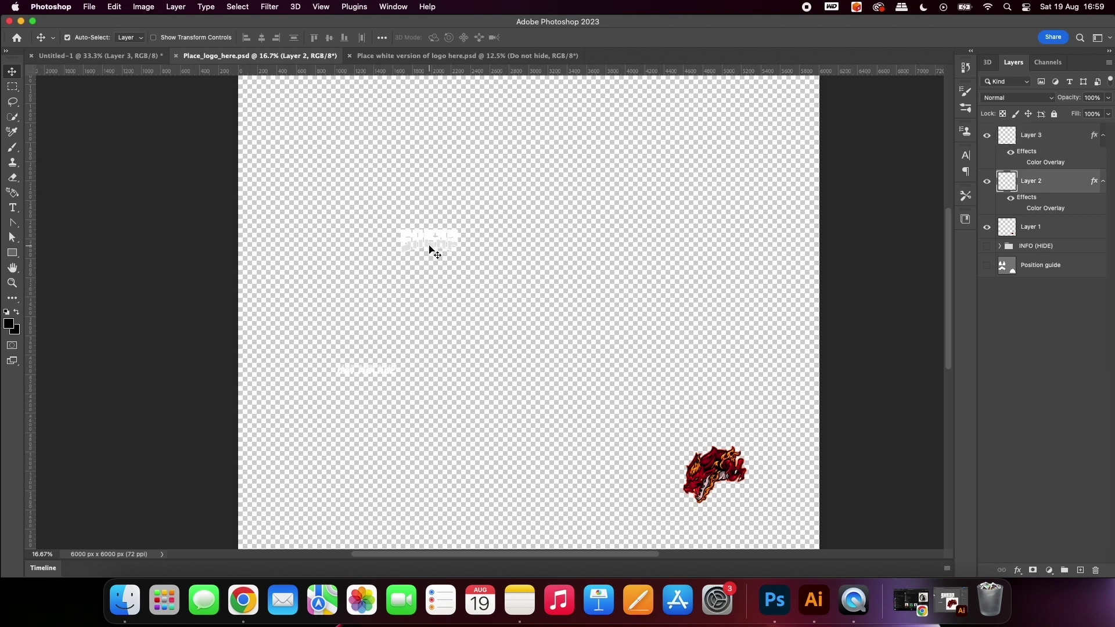
{"action": "left_click", "coordinate": [367, 374], "text": "shift"}
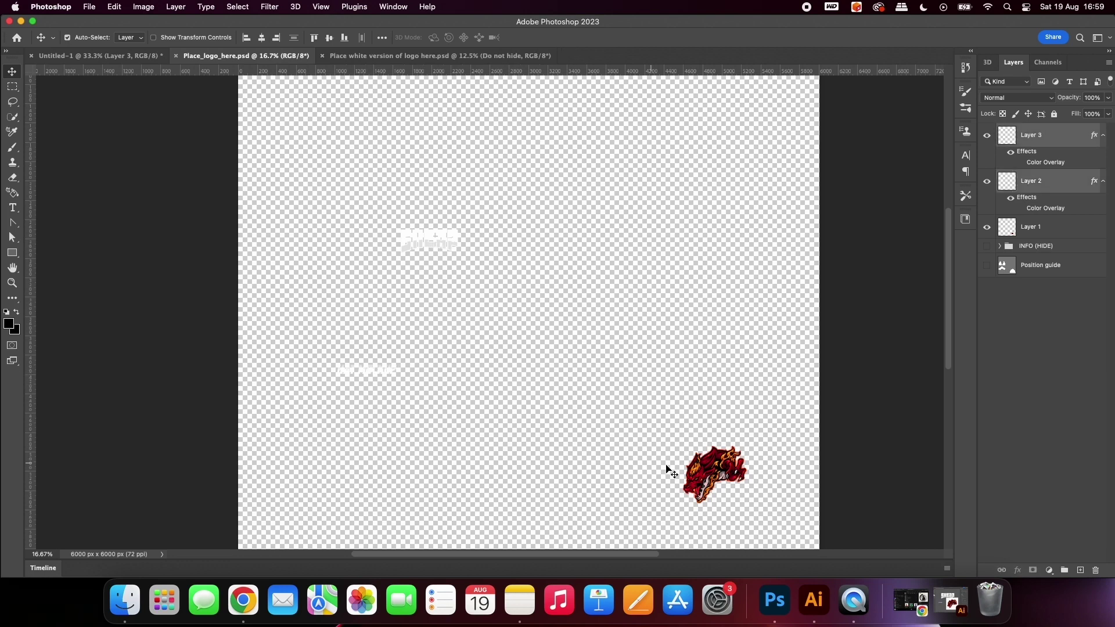
{"action": "left_click", "coordinate": [697, 465], "text": "shift"}
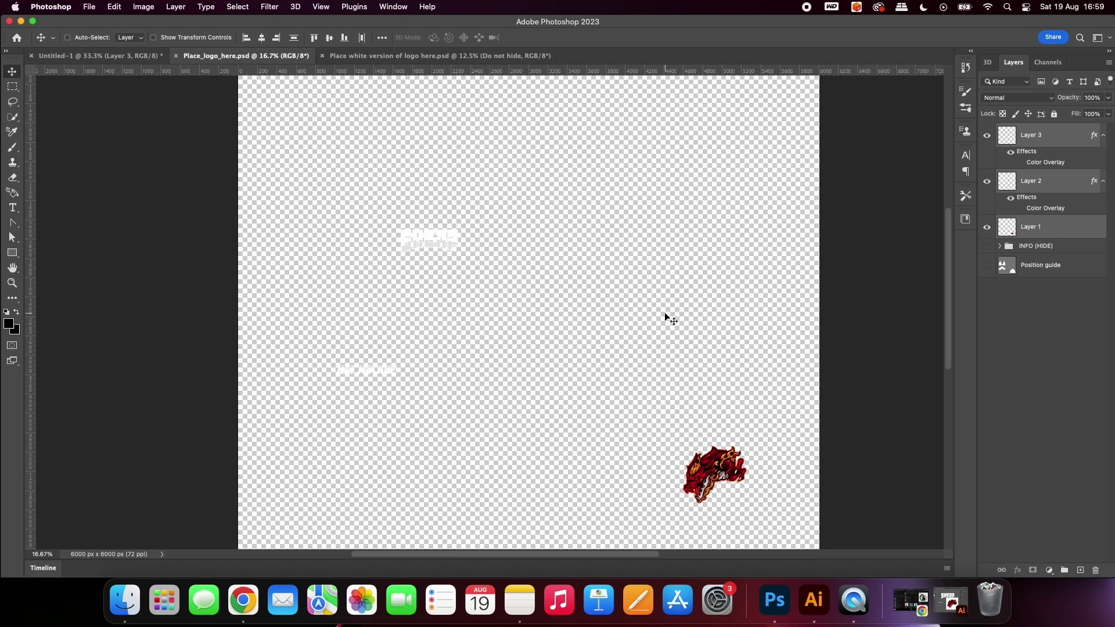
{"action": "key", "text": "super+c"}
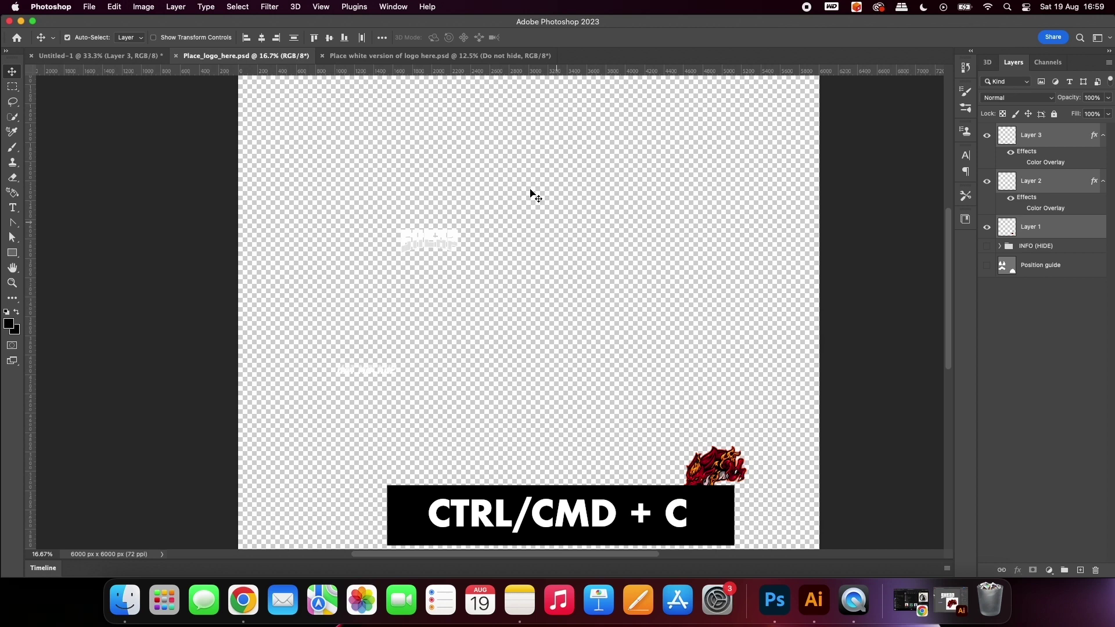
{"action": "left_click", "coordinate": [410, 55]}
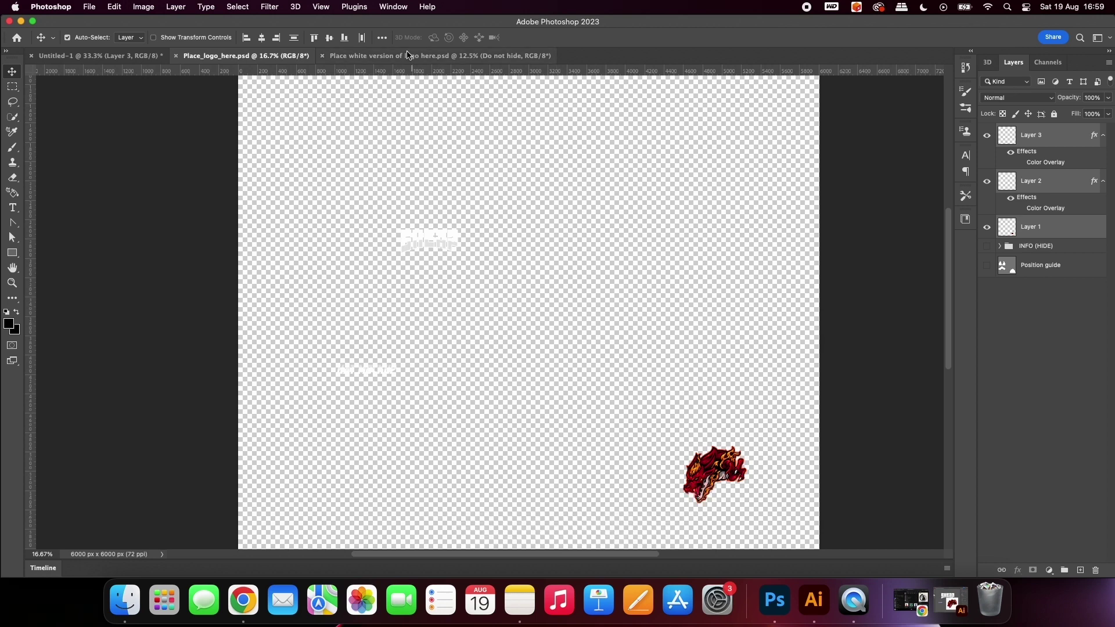
{"action": "key", "text": "shift+super+v"}
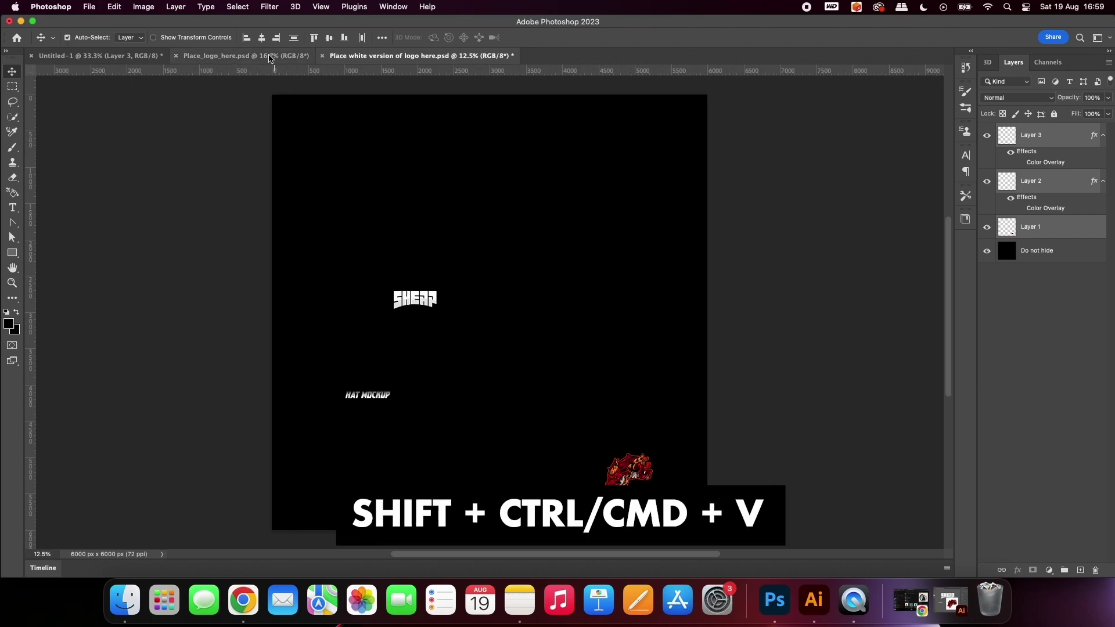
Compare logo placement between the two documents and zoom in to frame the logos on the black canvas
{"action": "left_click", "coordinate": [246, 56]}
{"action": "scroll", "coordinate": [439, 222], "scroll_direction": "down", "scroll_amount": 5, "text": "alt"}
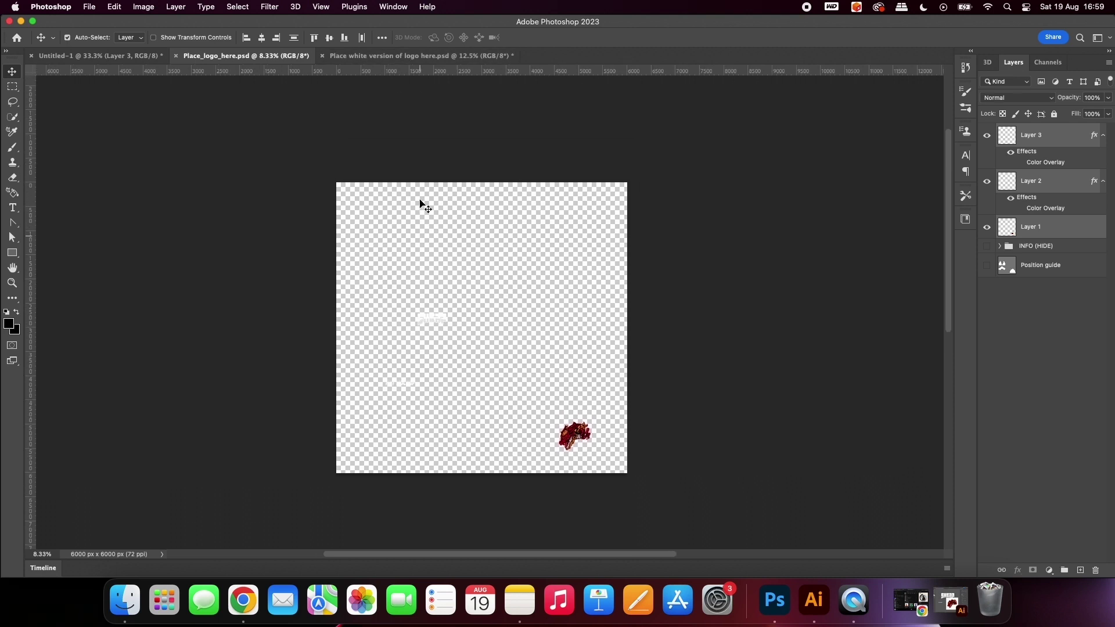
{"action": "left_click", "coordinate": [406, 56]}
{"action": "left_click", "coordinate": [268, 55]}
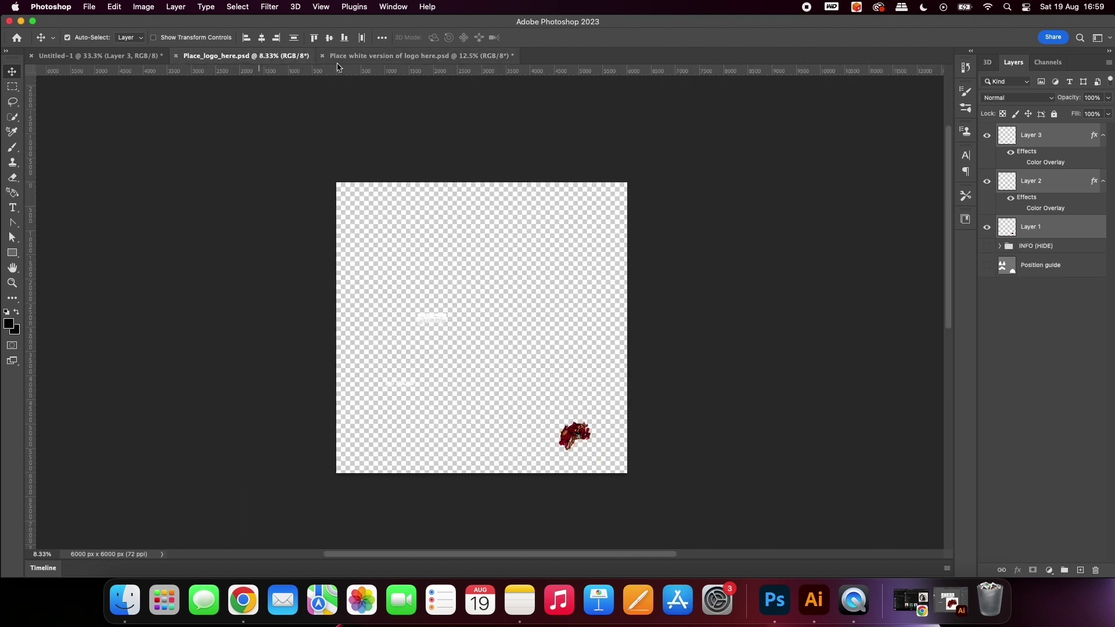
{"action": "left_click", "coordinate": [415, 56]}
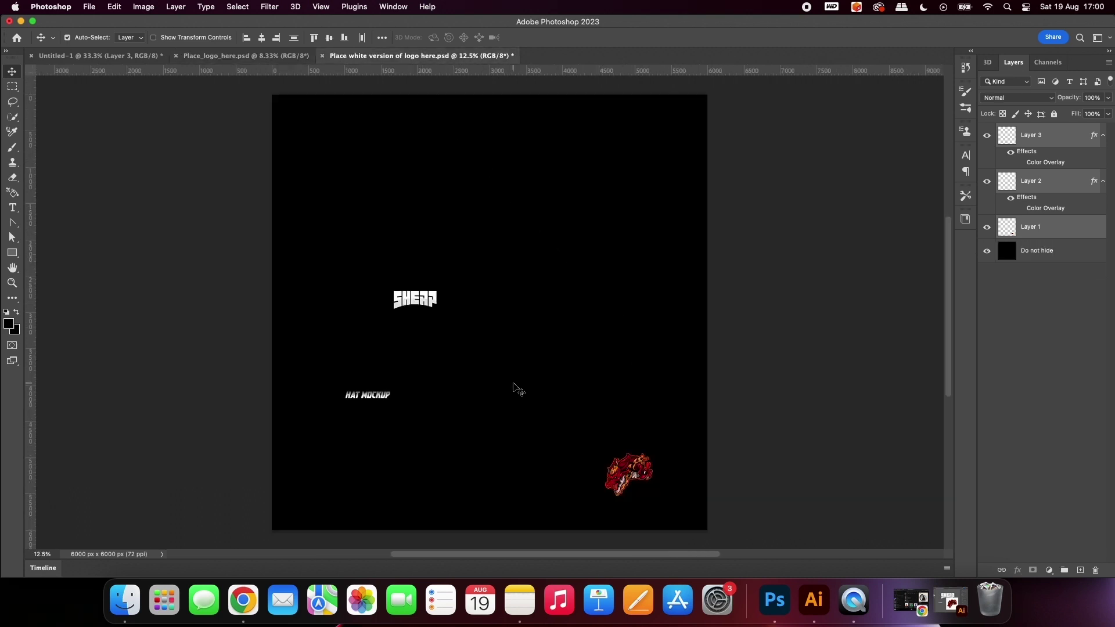
{"action": "key", "text": "super+equal"}
{"action": "left_click_drag", "start_coordinate": [512, 388], "coordinate": [494, 233]}
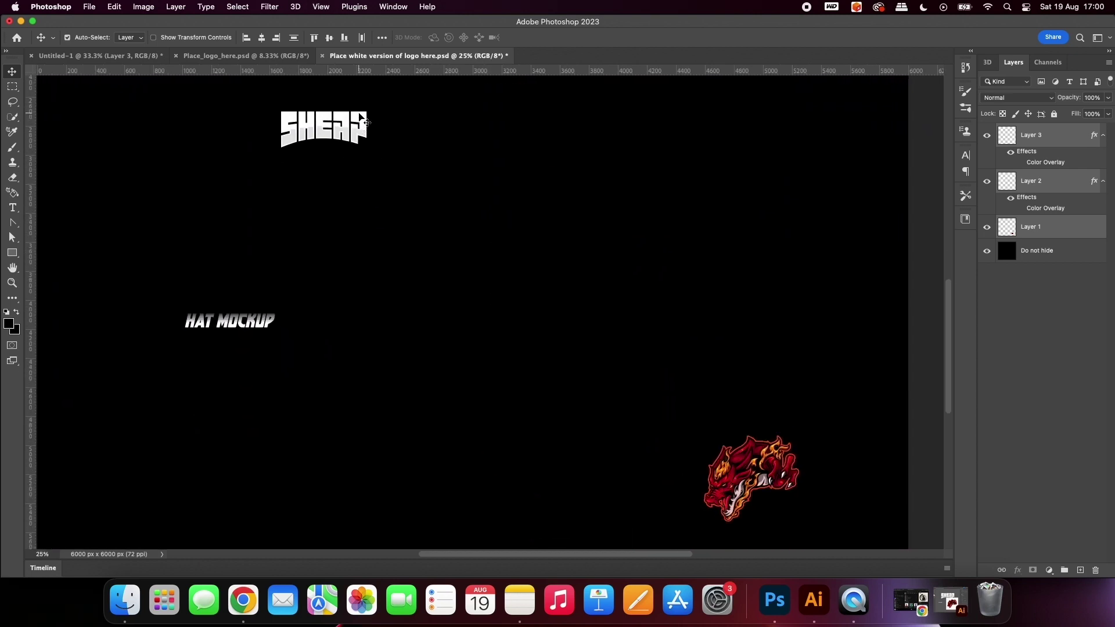
{"action": "left_click", "coordinate": [610, 227]}
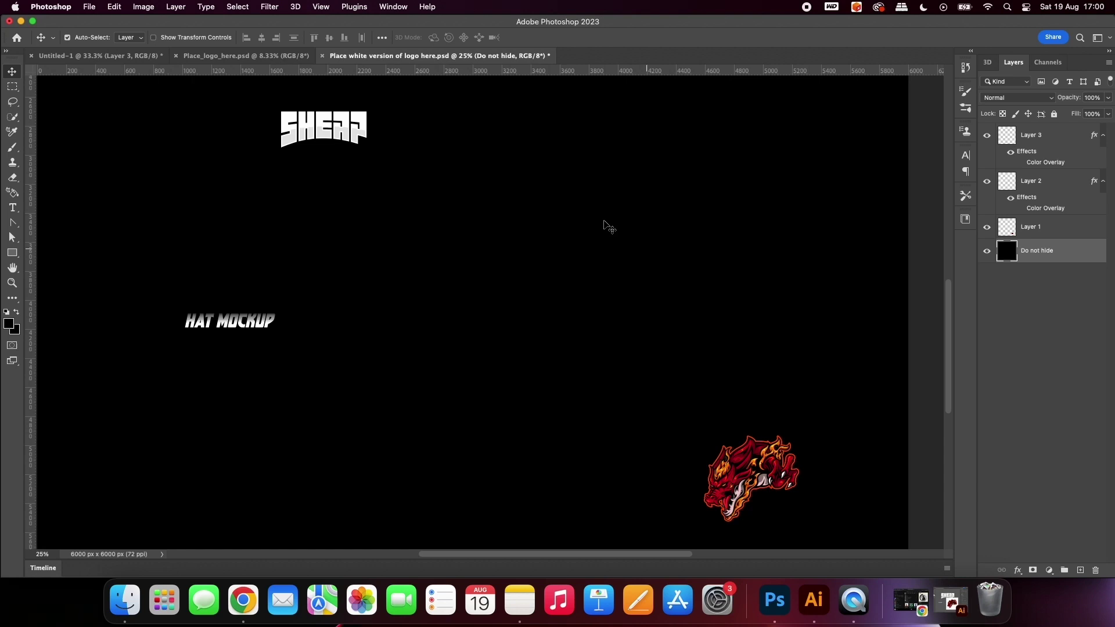
Give the SHEAP logo (Layer 2) a pure white #ffffff Color Overlay
{"action": "left_click", "coordinate": [364, 120]}
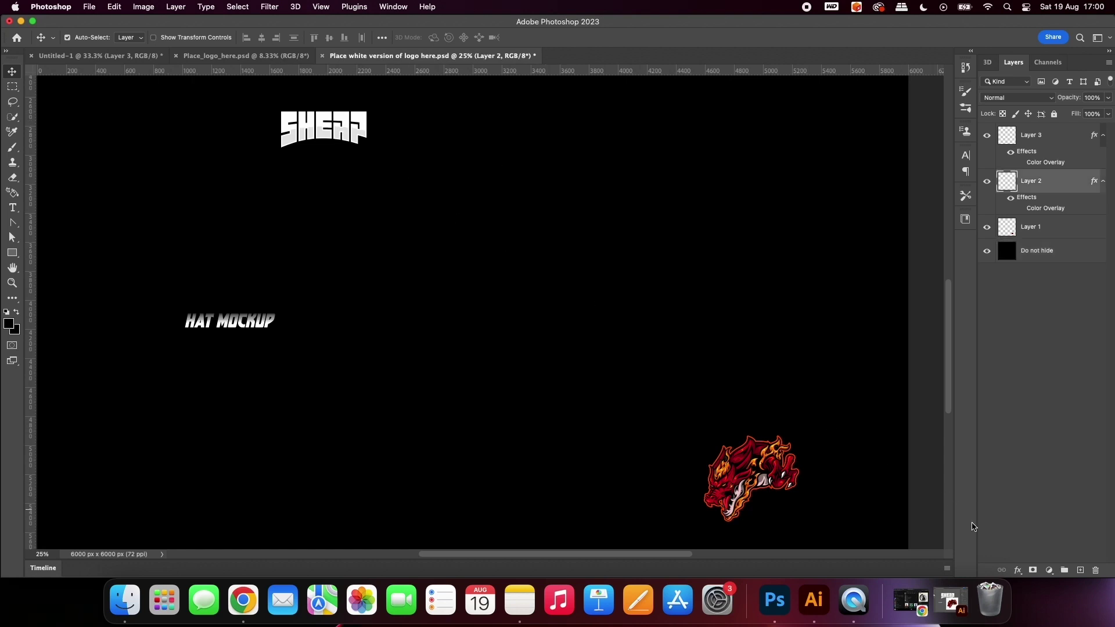
{"action": "left_click", "coordinate": [1014, 572]}
{"action": "left_click", "coordinate": [1039, 552]}
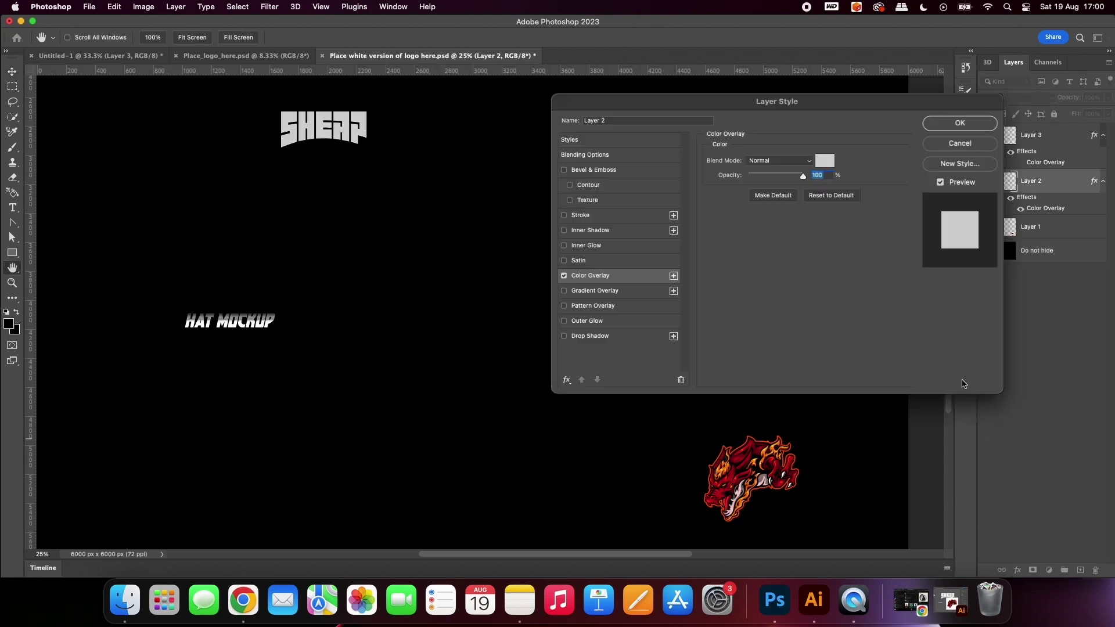
{"action": "left_click", "coordinate": [821, 165]}
{"action": "left_click_drag", "start_coordinate": [734, 352], "coordinate": [692, 343]}
{"action": "left_click", "coordinate": [944, 341]}
{"action": "left_click", "coordinate": [959, 125]}
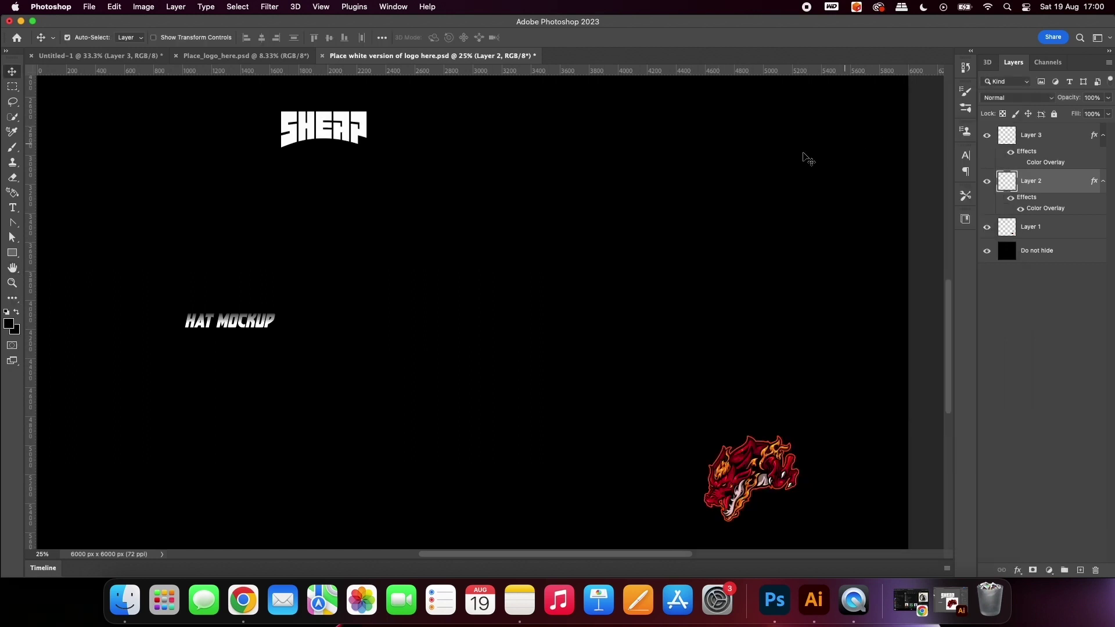
Add a white #ffffff Color Overlay to the HAT MOCKUP text (Layer 3)
{"action": "left_click", "coordinate": [267, 329]}
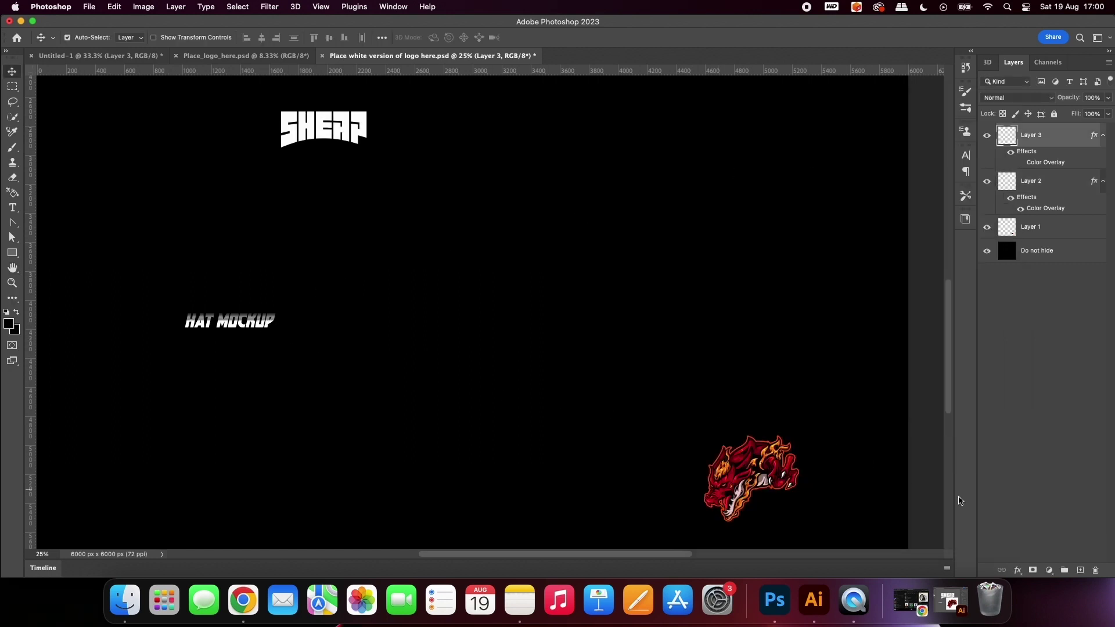
{"action": "left_click", "coordinate": [1017, 570]}
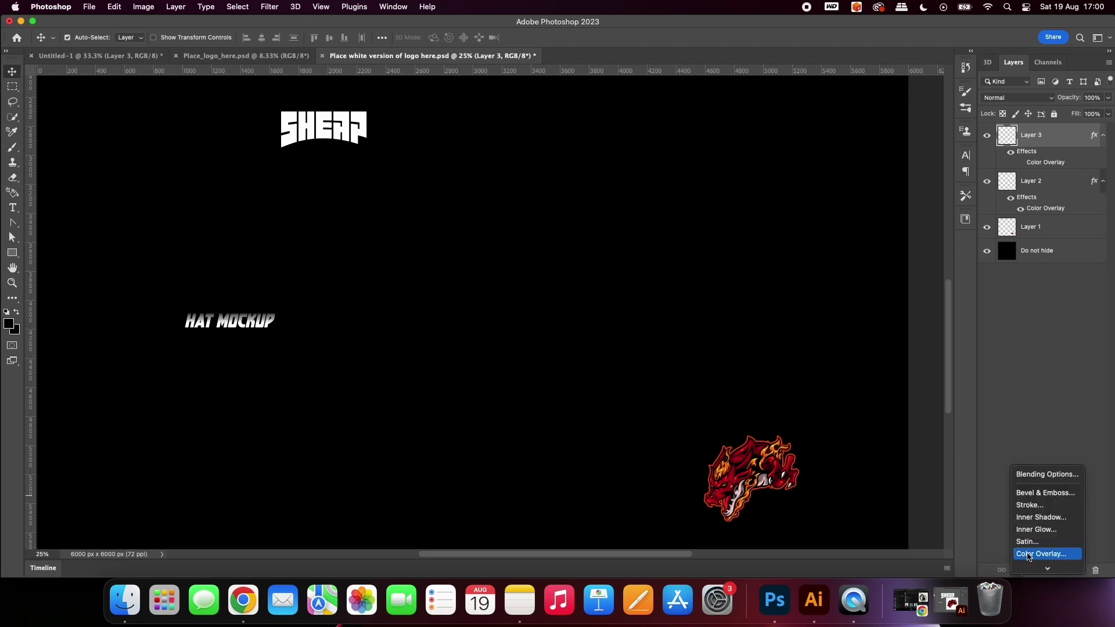
{"action": "left_click", "coordinate": [1033, 554]}
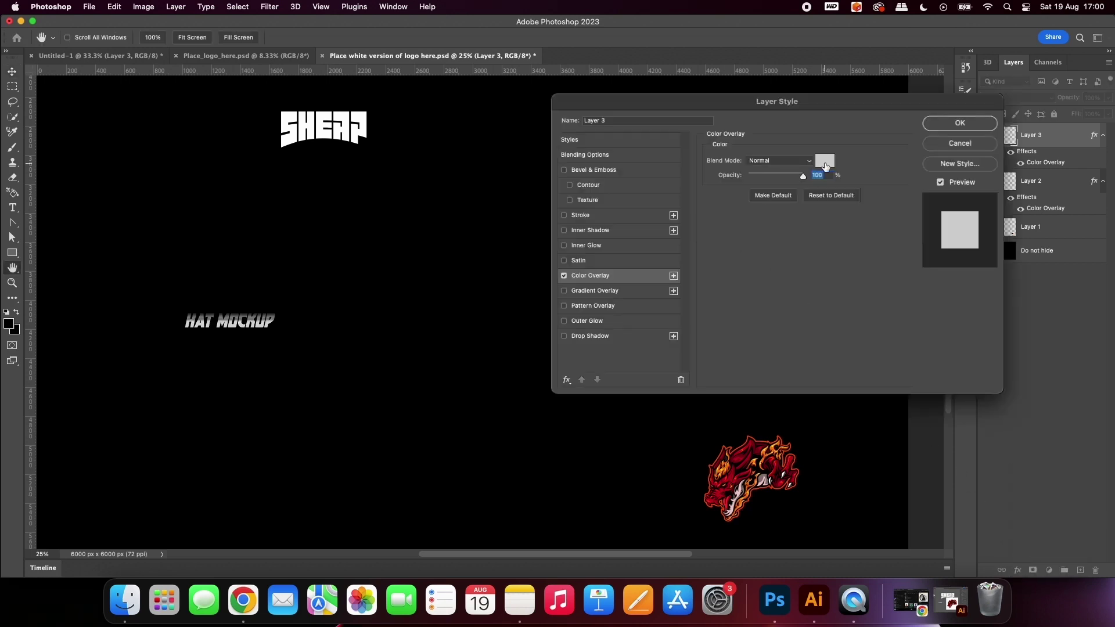
{"action": "left_click", "coordinate": [825, 163]}
{"action": "left_click_drag", "start_coordinate": [749, 353], "coordinate": [692, 343]}
{"action": "left_click", "coordinate": [962, 341]}
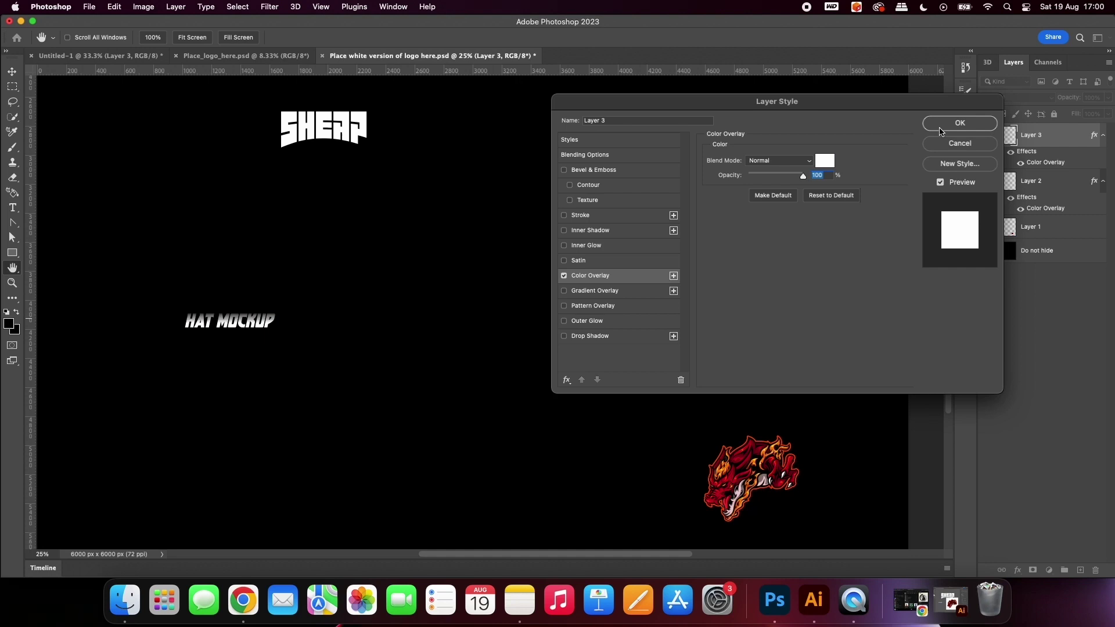
{"action": "left_click", "coordinate": [960, 122]}
Apply a white Color Overlay to the dragon mascot (Layer 1)
{"action": "left_click", "coordinate": [749, 462]}
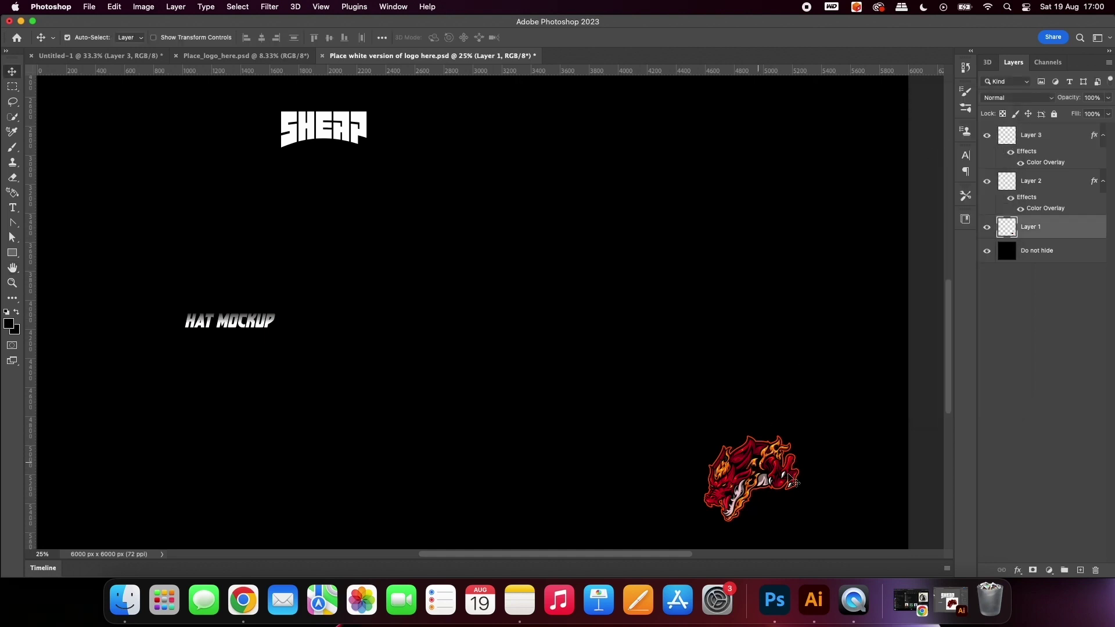
{"action": "left_click", "coordinate": [1017, 570]}
{"action": "left_click", "coordinate": [1033, 555]}
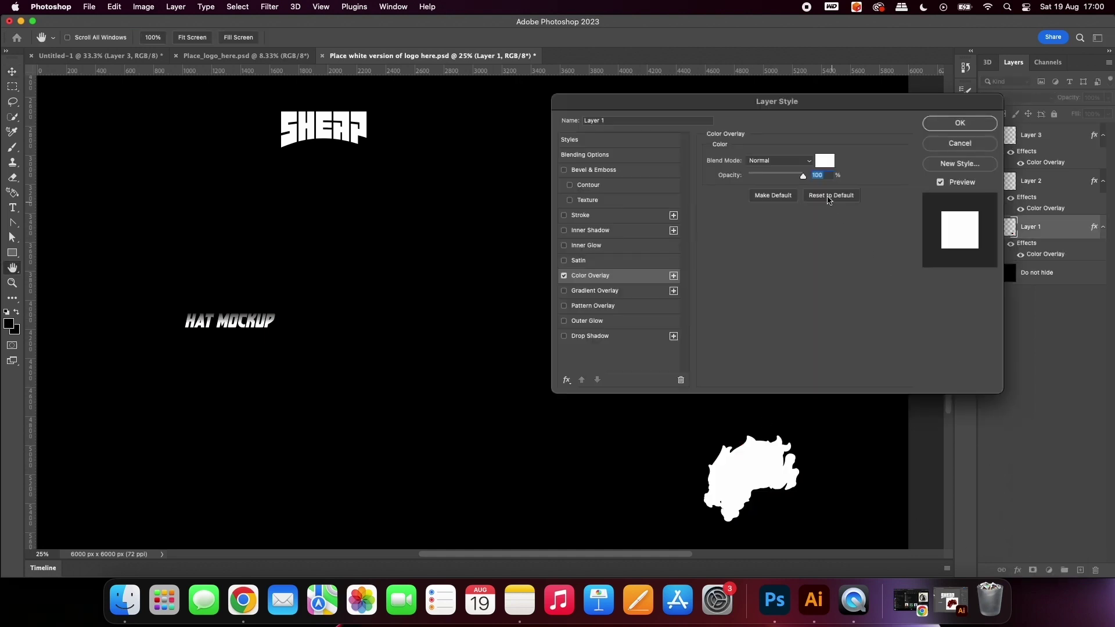
{"action": "left_click", "coordinate": [825, 165]}
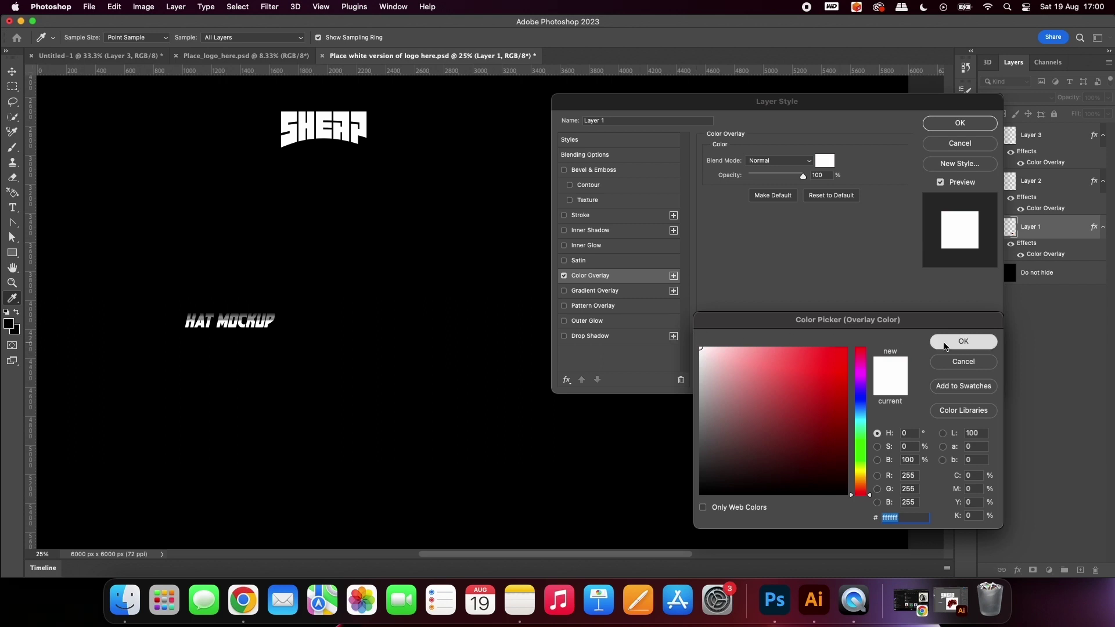
{"action": "left_click", "coordinate": [964, 341]}
{"action": "left_click", "coordinate": [960, 122]}
Zoom out and save the white-version document
{"action": "key", "text": "super+minus"}
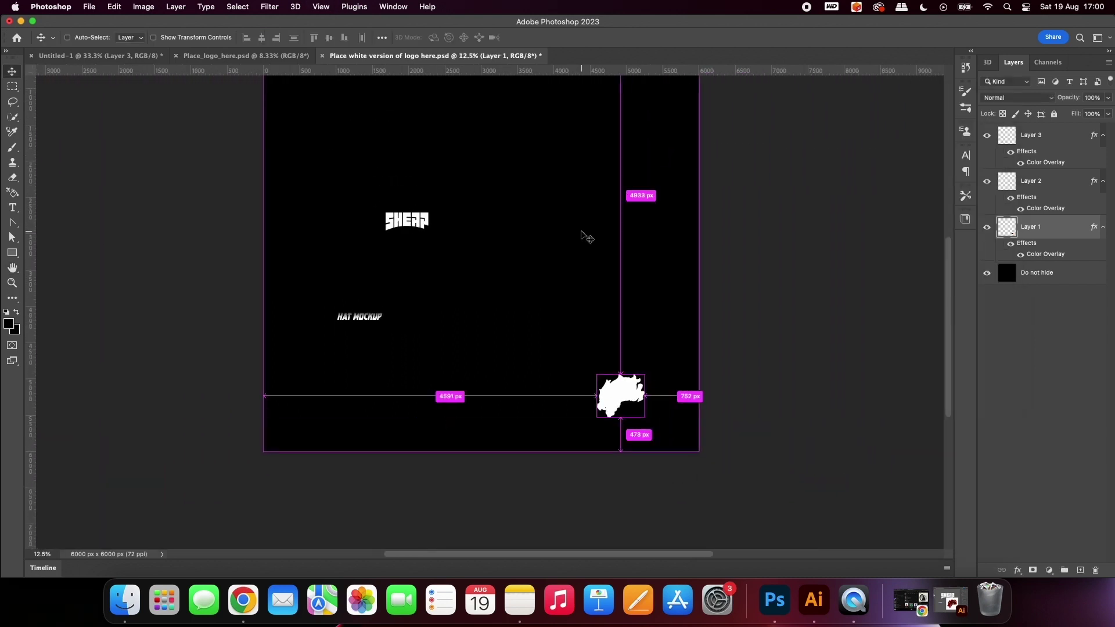
{"action": "scroll", "coordinate": [528, 249], "scroll_direction": "up", "scroll_amount": 3}
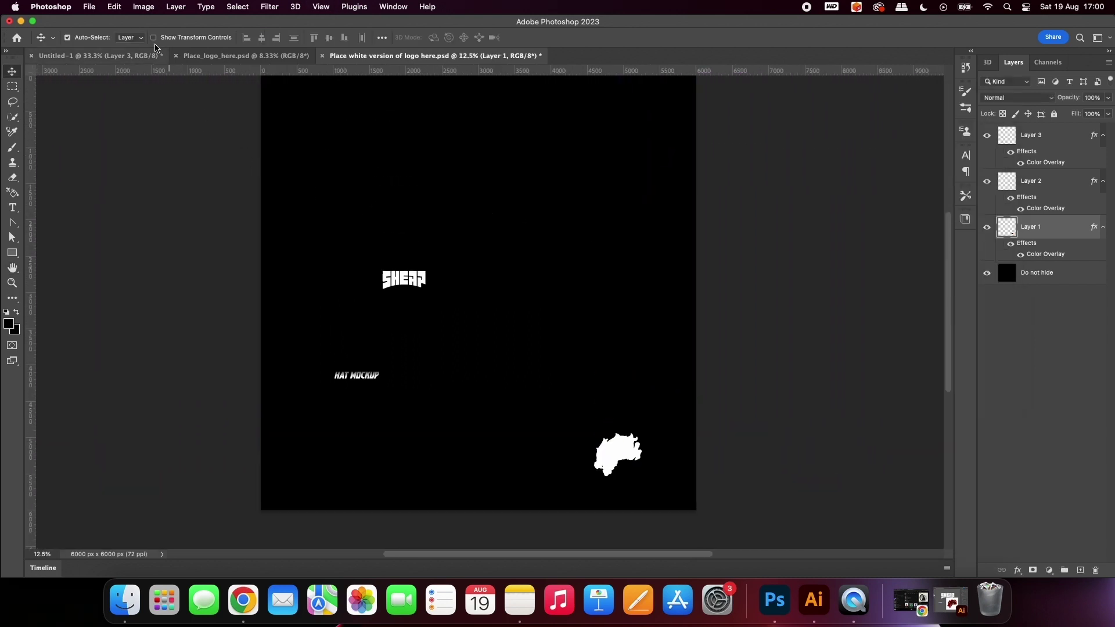
{"action": "left_click", "coordinate": [91, 6]}
{"action": "left_click", "coordinate": [108, 124]}
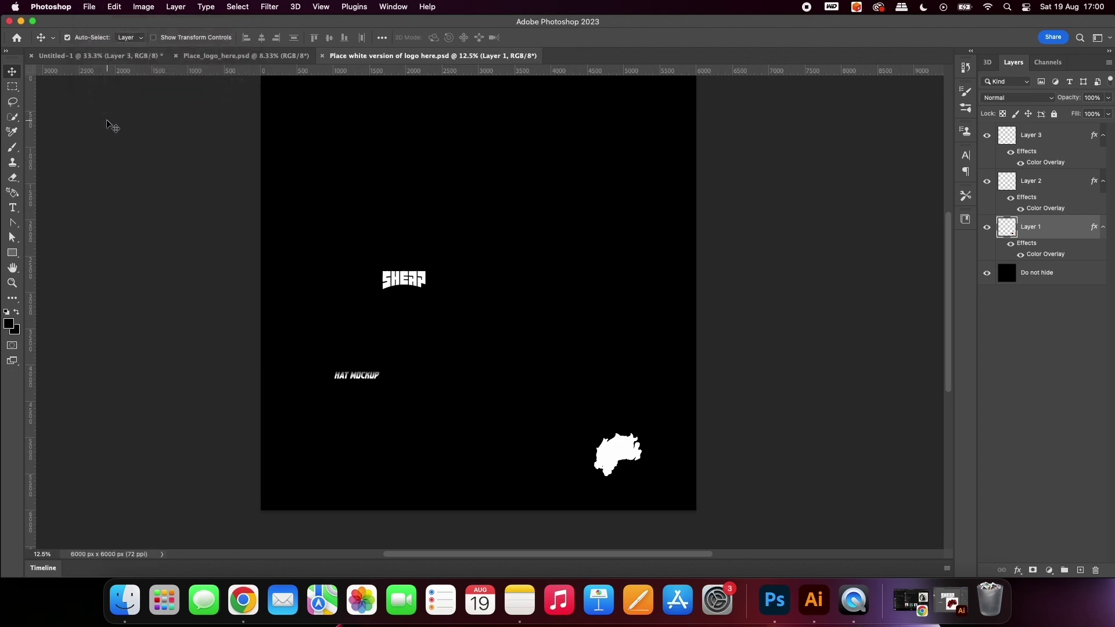
Minimise Photoshop and open CAP.blend from the project folder in Blender
{"action": "left_click", "coordinate": [21, 21]}
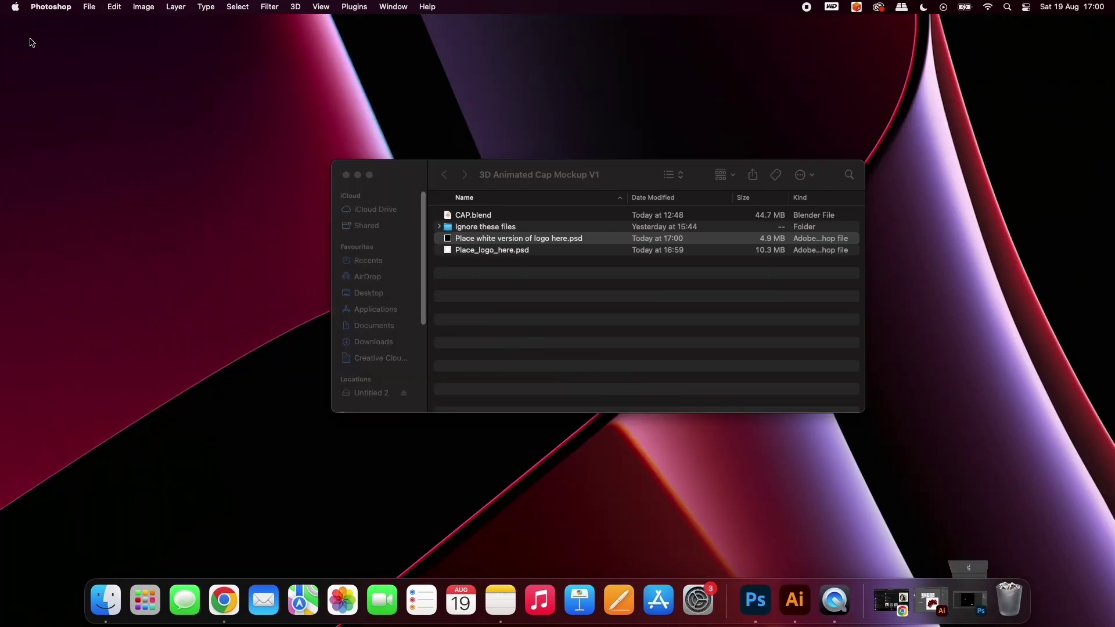
{"action": "left_click", "coordinate": [480, 216]}
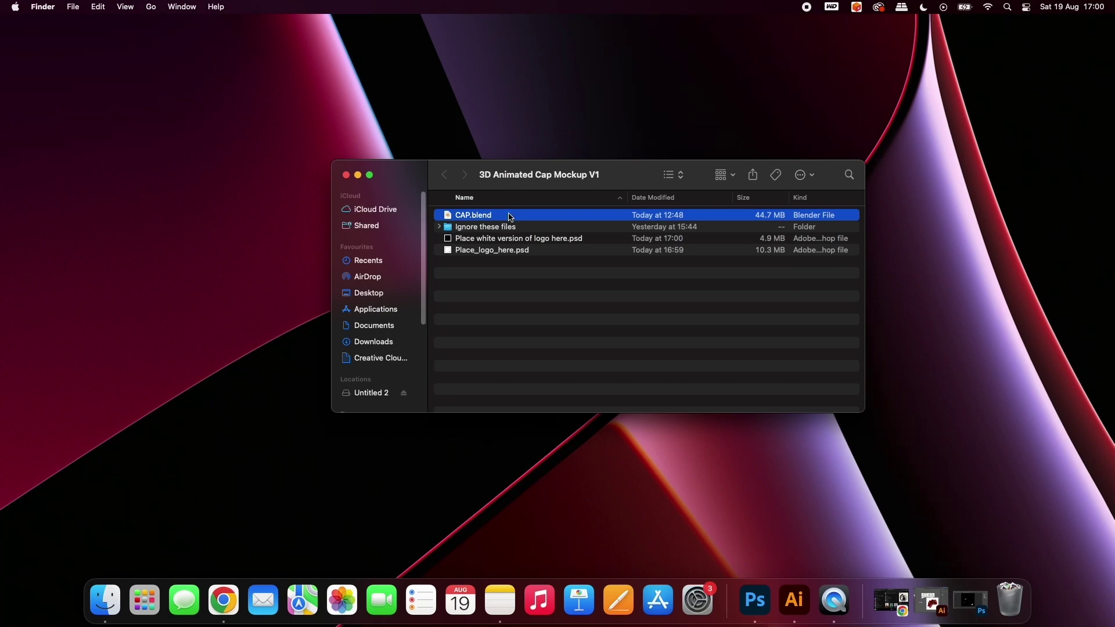
{"action": "double_click", "coordinate": [511, 218]}
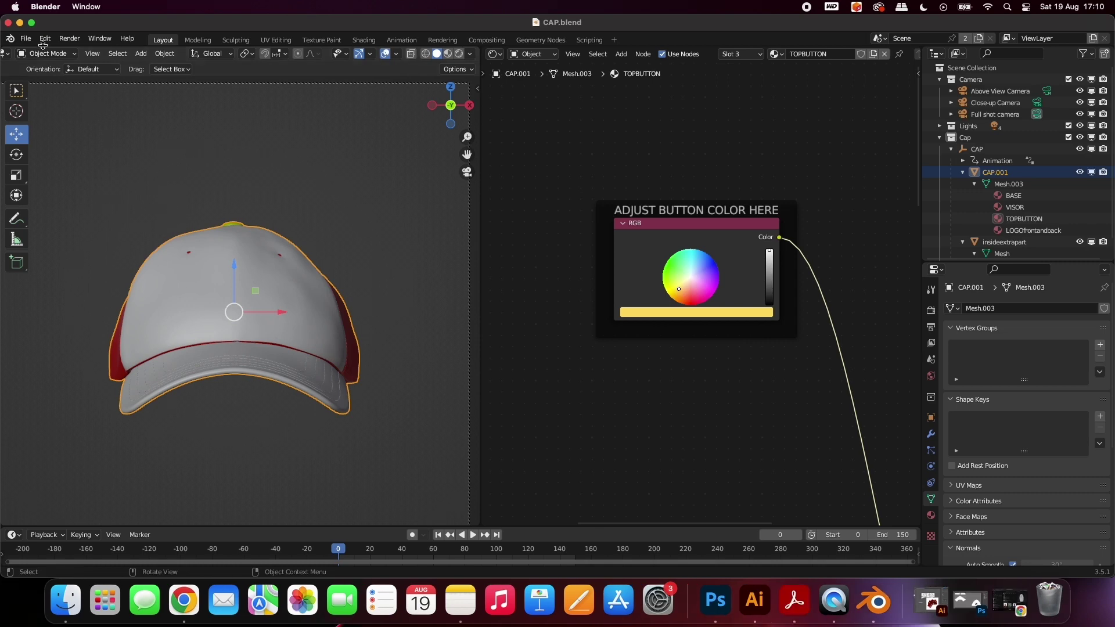
Check in Preferences that the Metal Apple M1 Pro GPU is enabled, then close it
{"action": "left_click", "coordinate": [45, 39]}
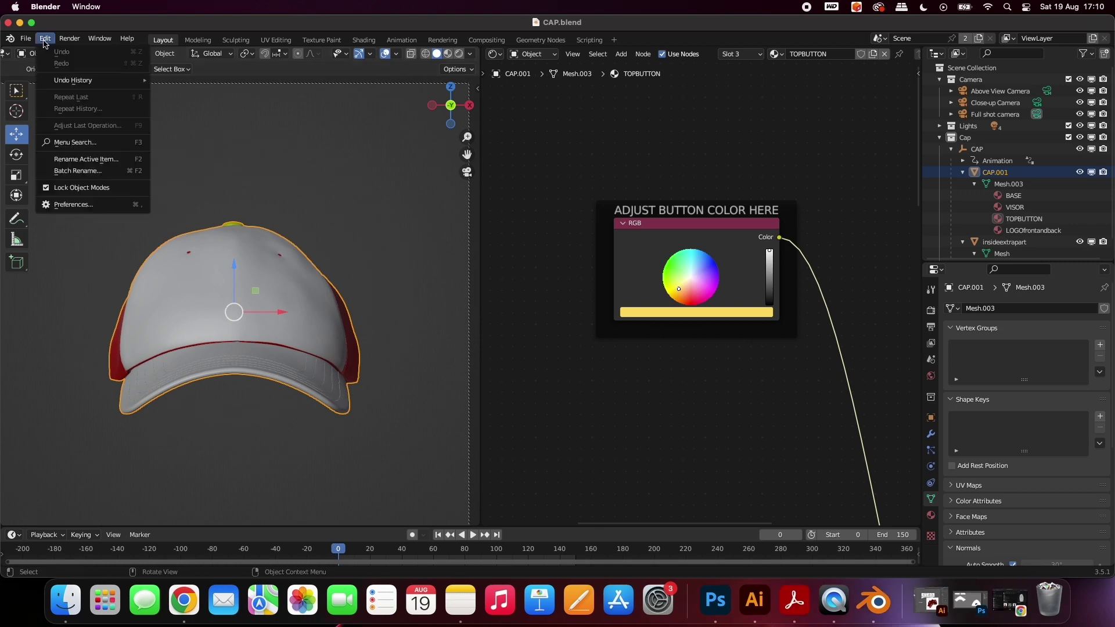
{"action": "left_click", "coordinate": [73, 204]}
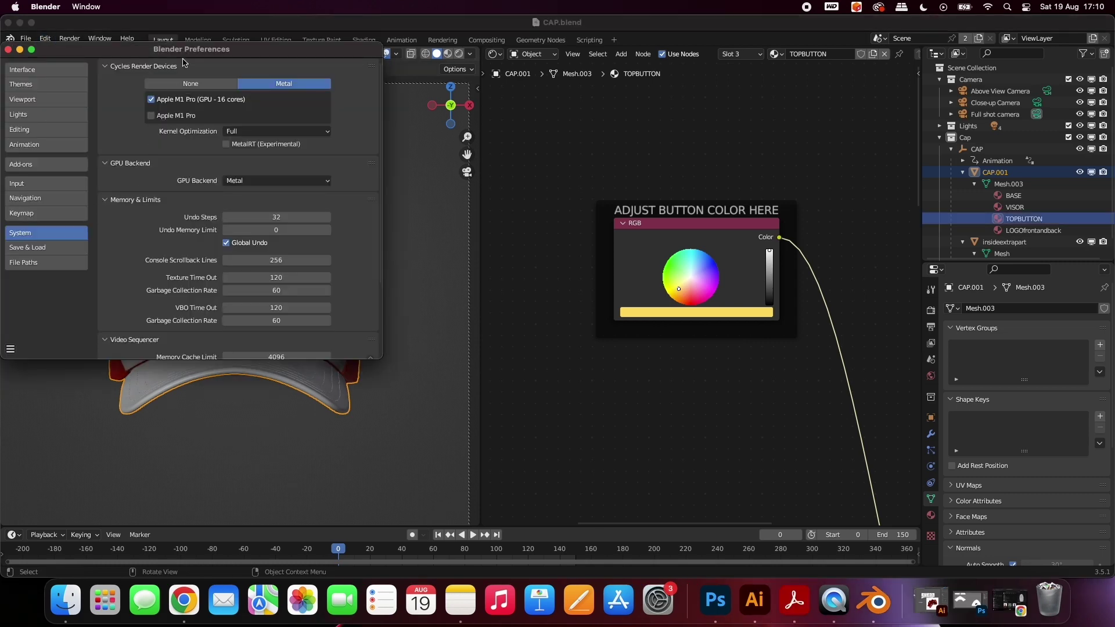
{"action": "left_click_drag", "start_coordinate": [183, 50], "coordinate": [334, 59]}
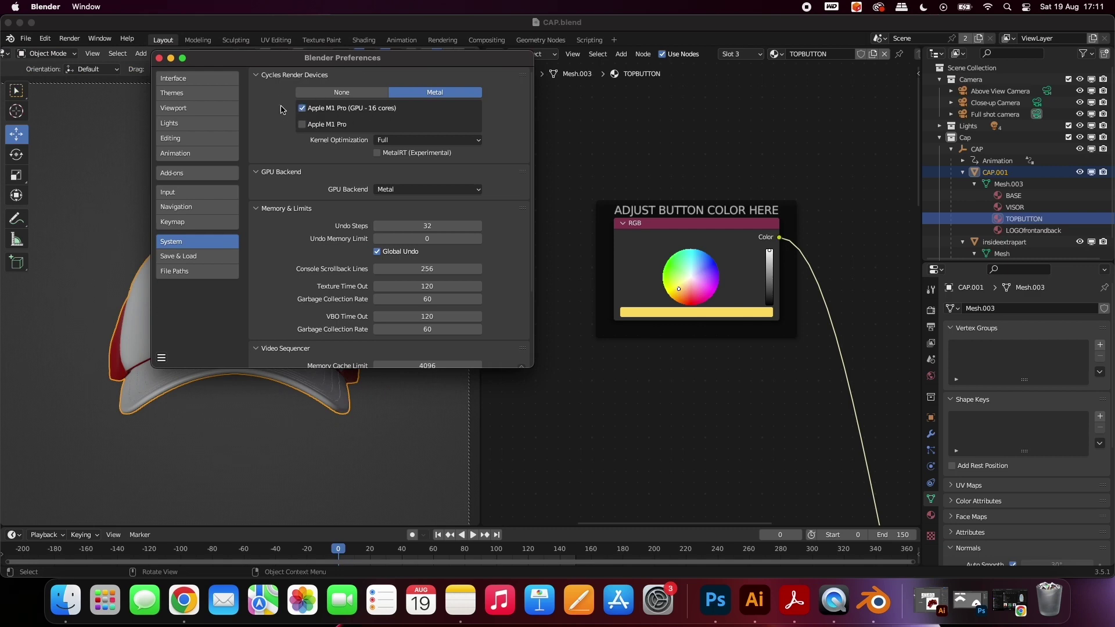
{"action": "left_click", "coordinate": [159, 58]}
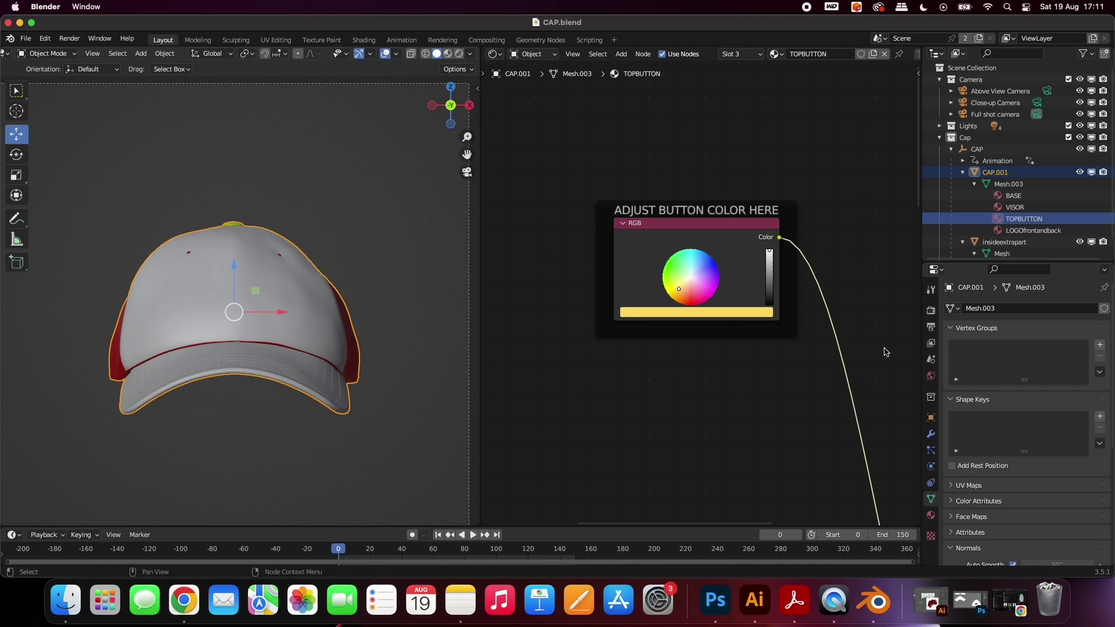
Set the render engine to Cycles with GPU Compute as the device
{"action": "left_click", "coordinate": [932, 312]}
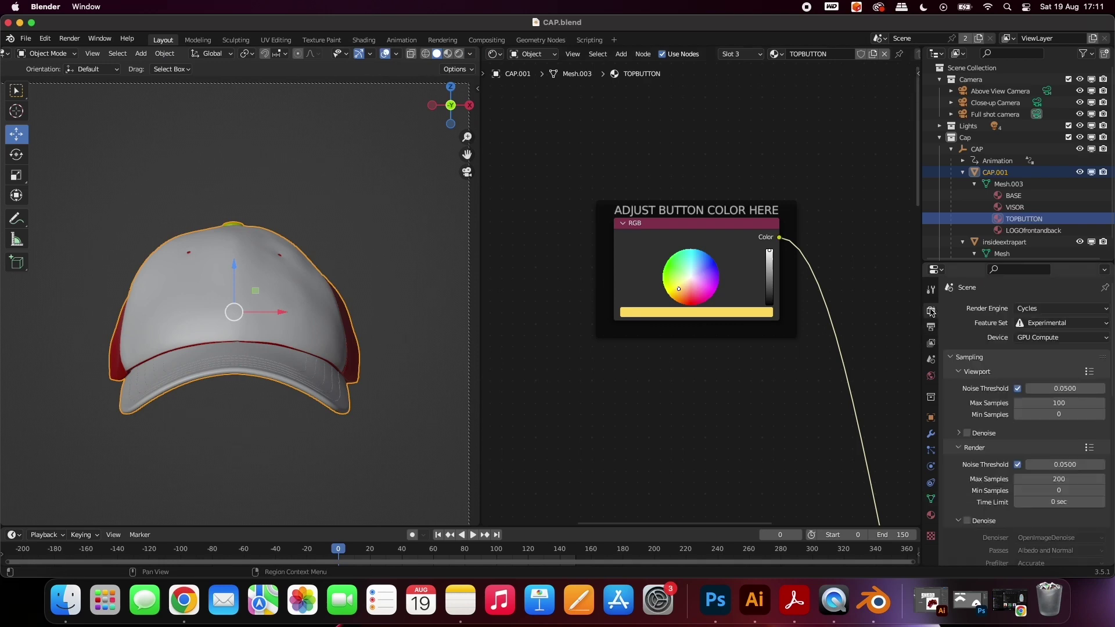
{"action": "left_click", "coordinate": [1025, 311]}
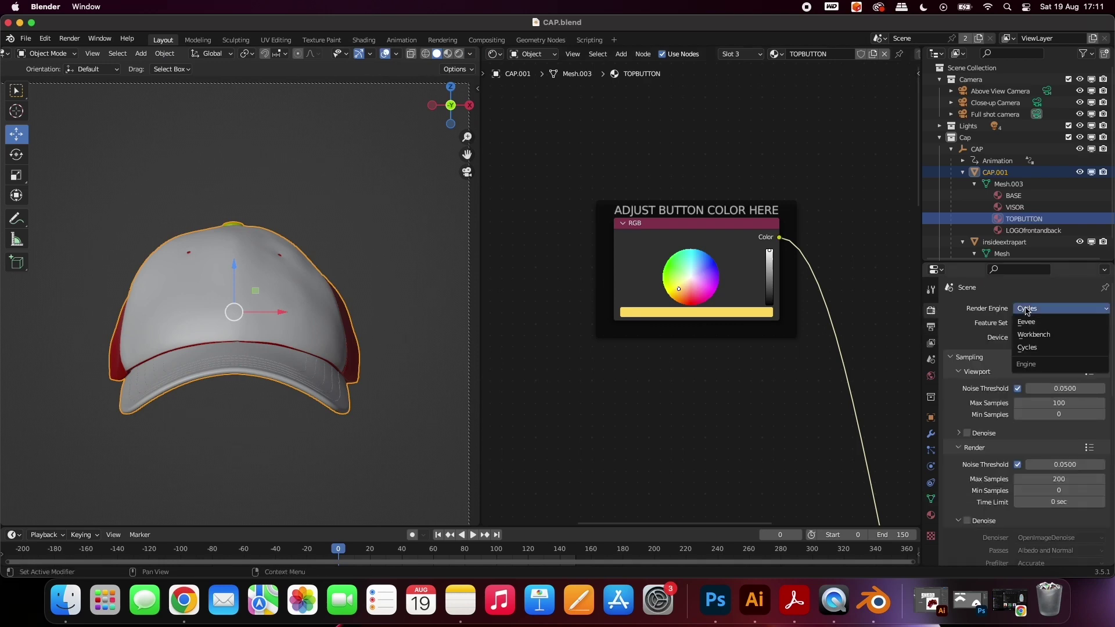
{"action": "left_click", "coordinate": [1041, 349]}
{"action": "left_click", "coordinate": [1036, 338]}
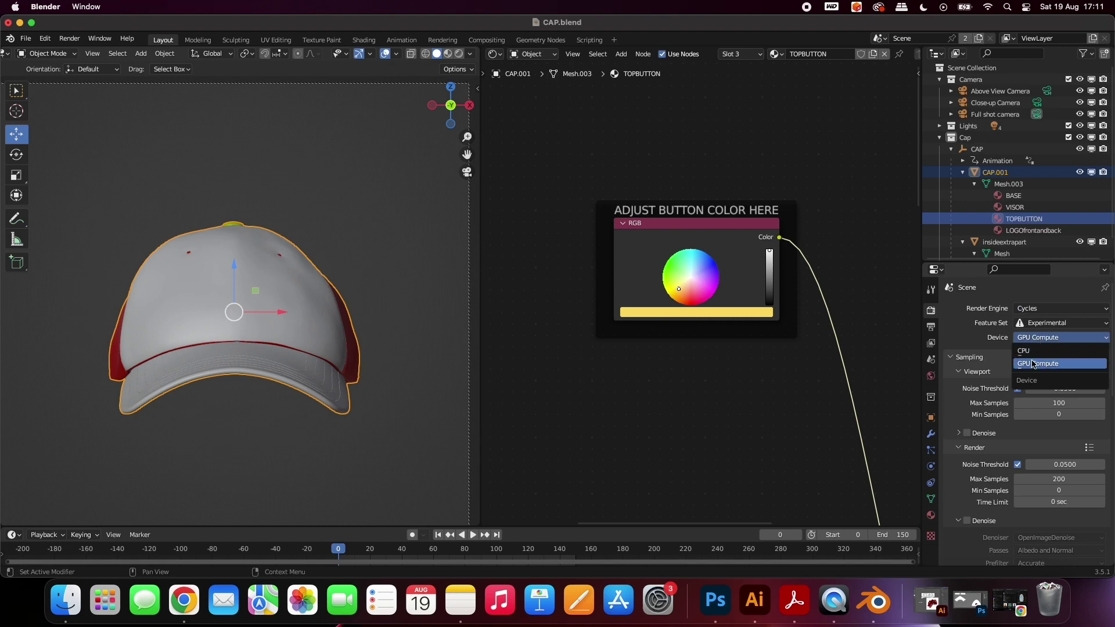
{"action": "left_click", "coordinate": [1052, 368]}
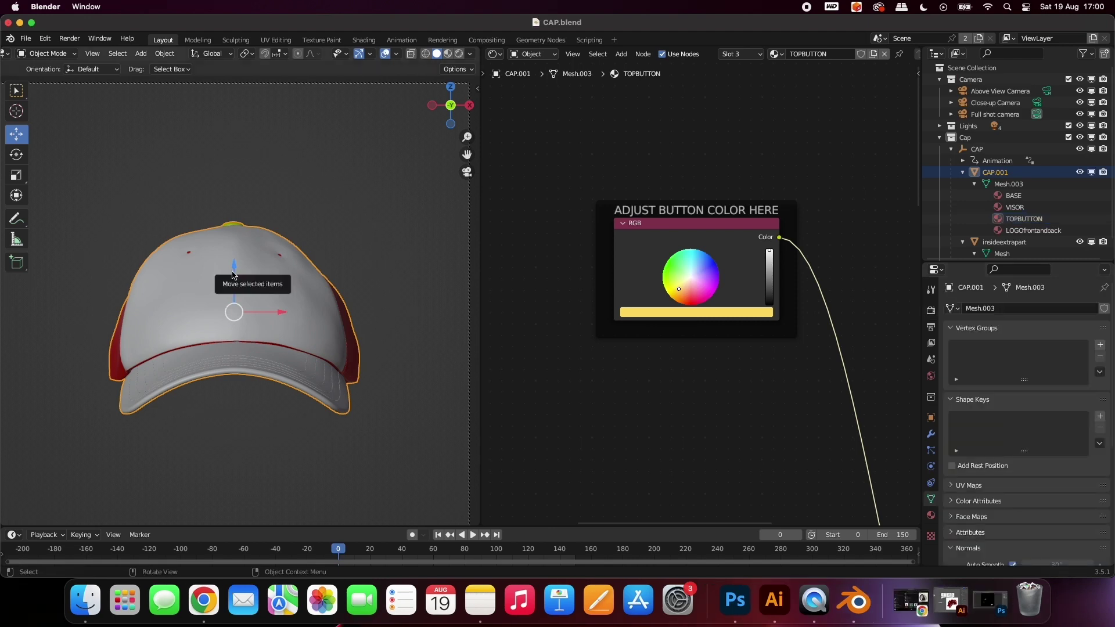
Switch to Rendered shading and scrub the cap animation through frames 115, 132 and 149
{"action": "left_click", "coordinate": [459, 54]}
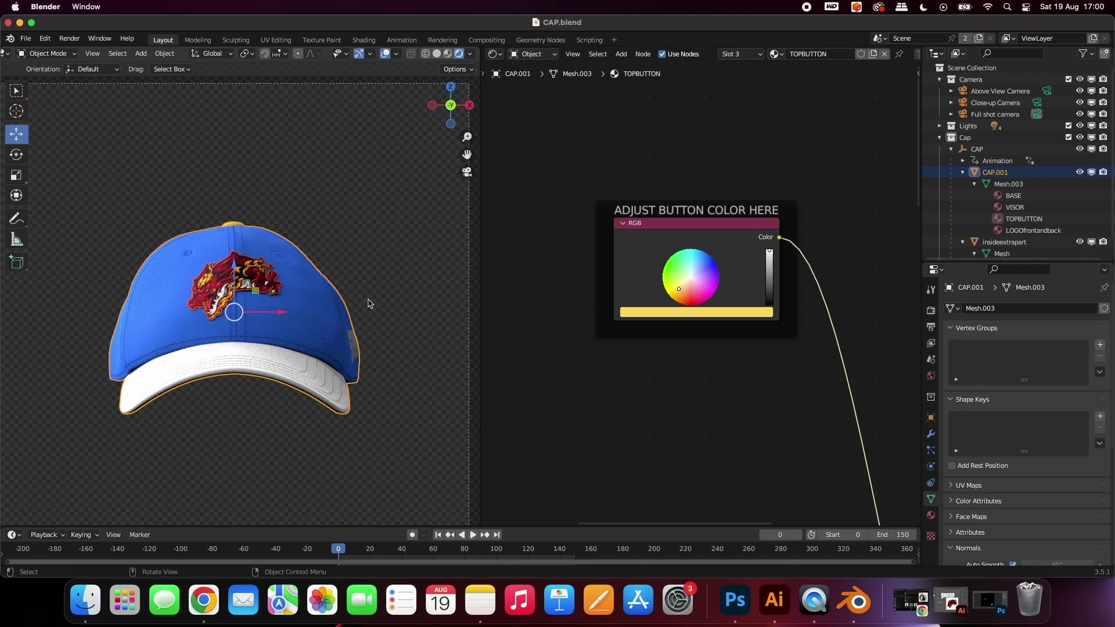
{"action": "left_click_drag", "start_coordinate": [391, 555], "coordinate": [485, 554]}
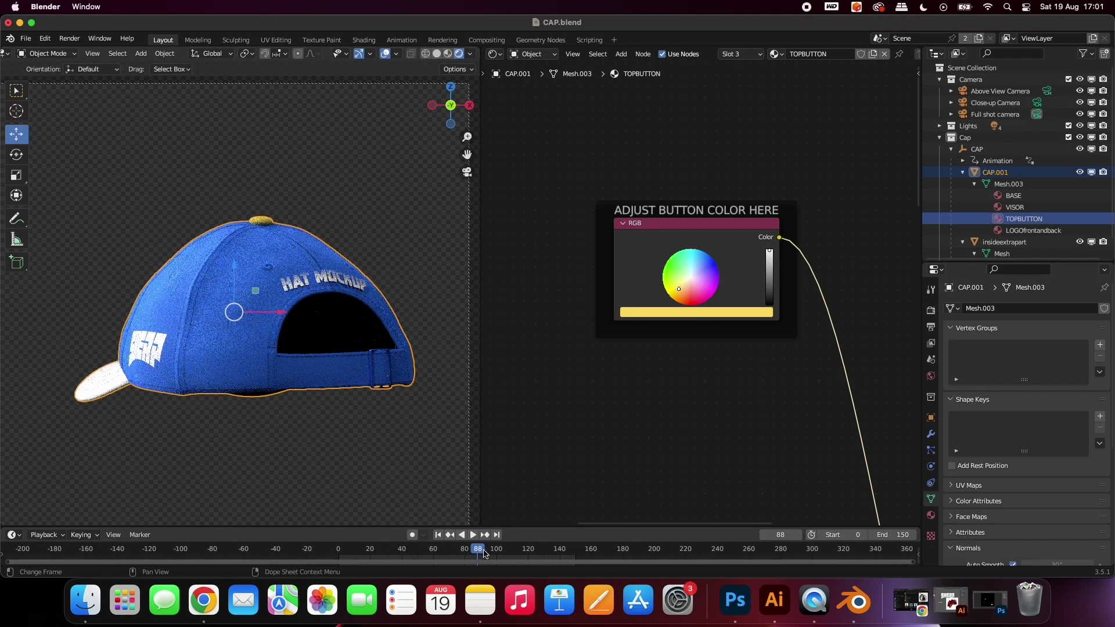
{"action": "left_click", "coordinate": [521, 554]}
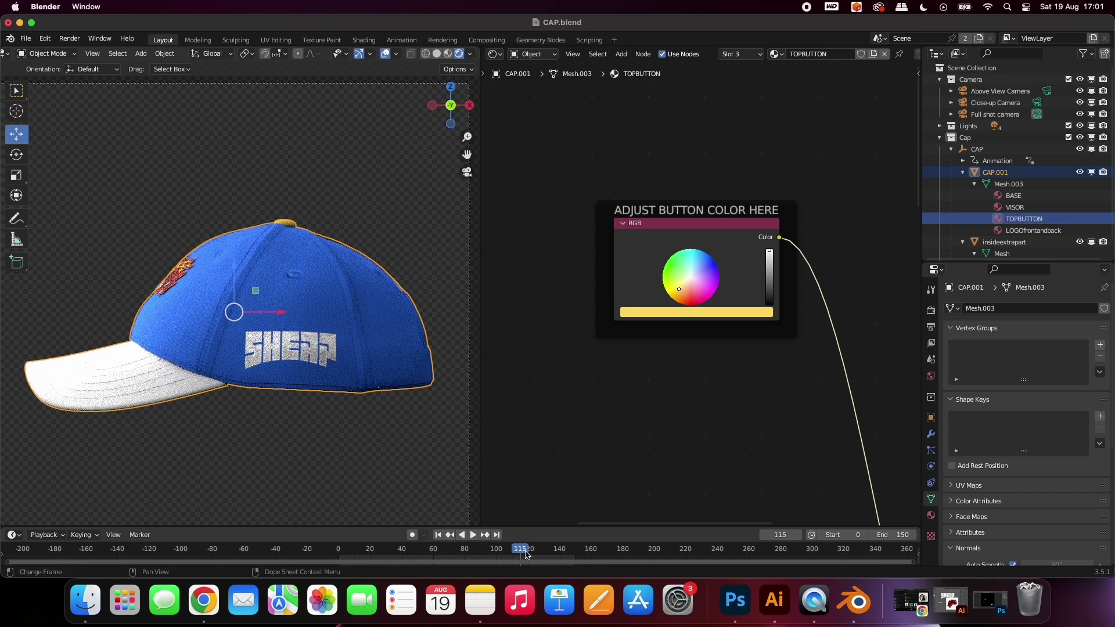
{"action": "left_click", "coordinate": [547, 553]}
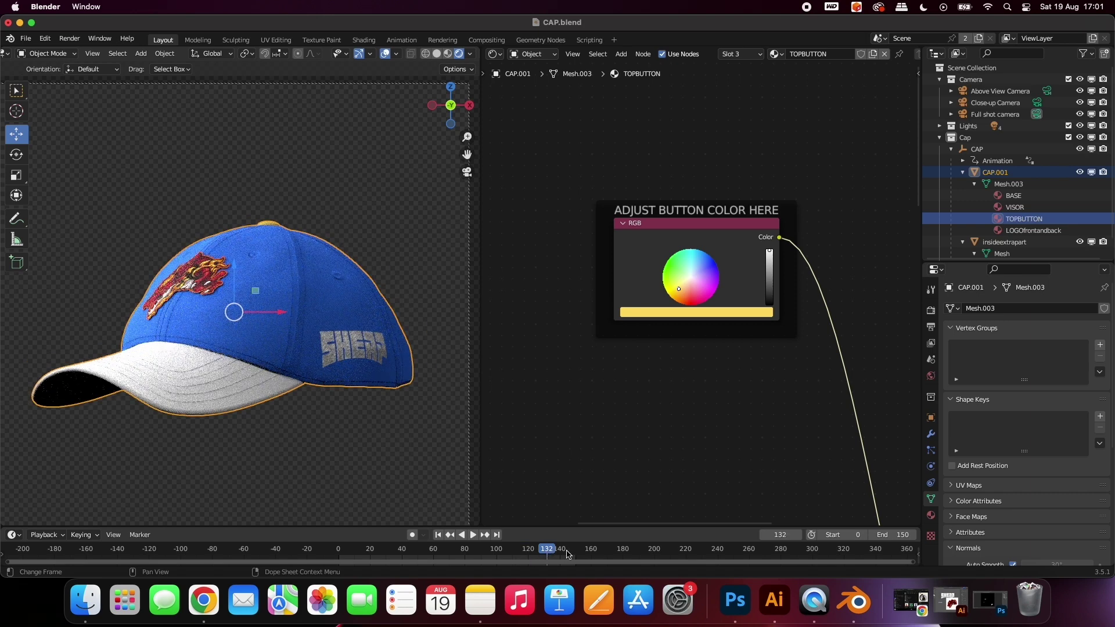
{"action": "left_click", "coordinate": [573, 553]}
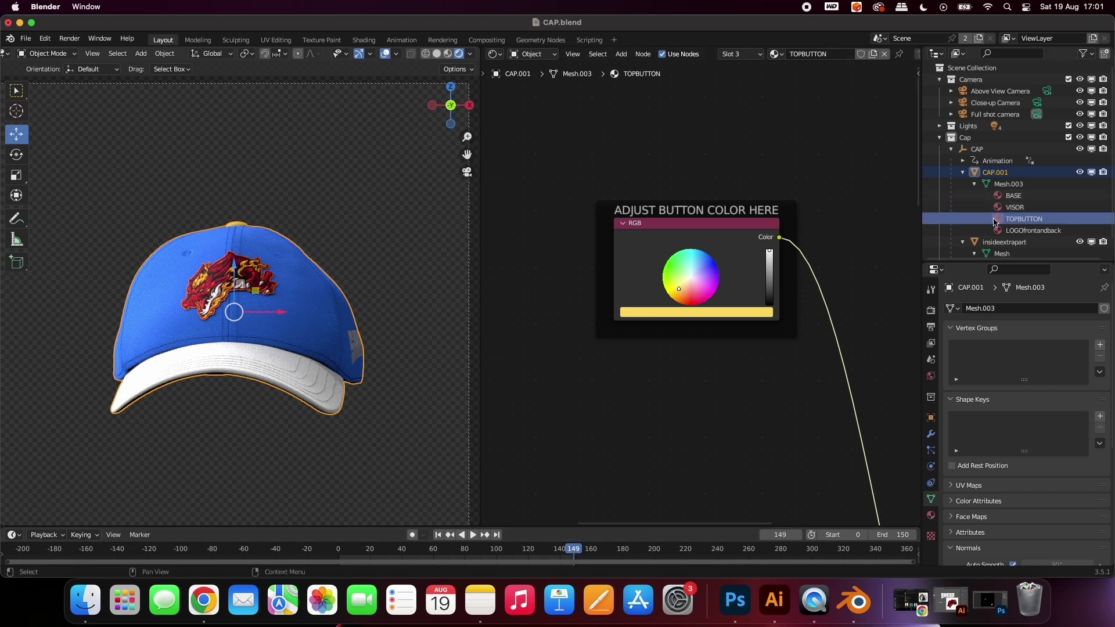
Darken the BASE material's colour from blue to a very dark, near-black navy
{"action": "left_click", "coordinate": [1027, 200]}
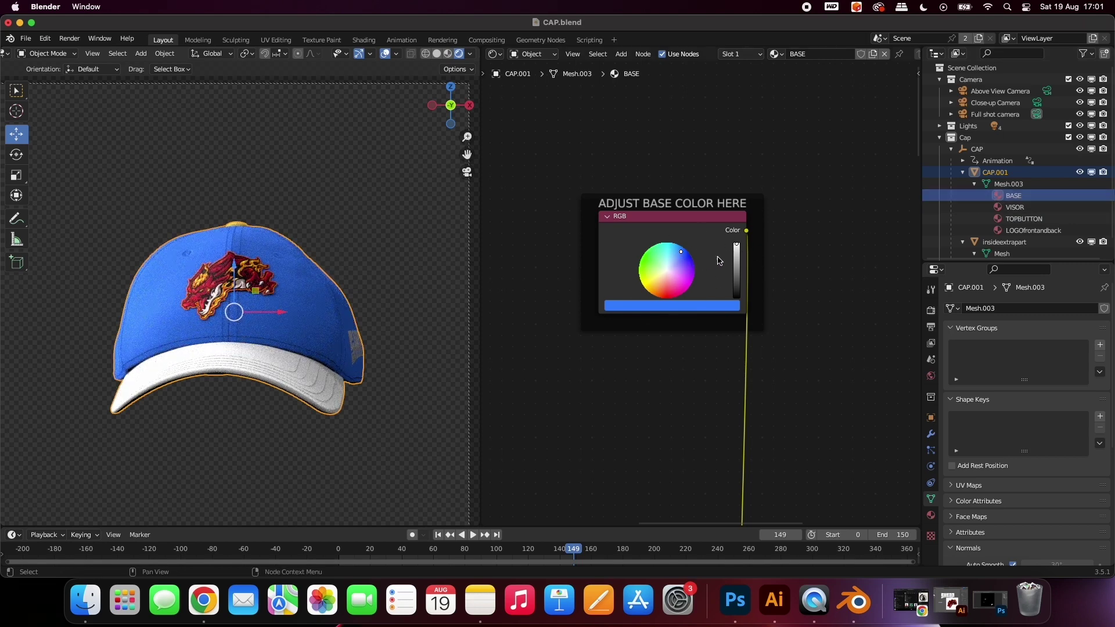
{"action": "left_click_drag", "start_coordinate": [738, 247], "coordinate": [736, 297]}
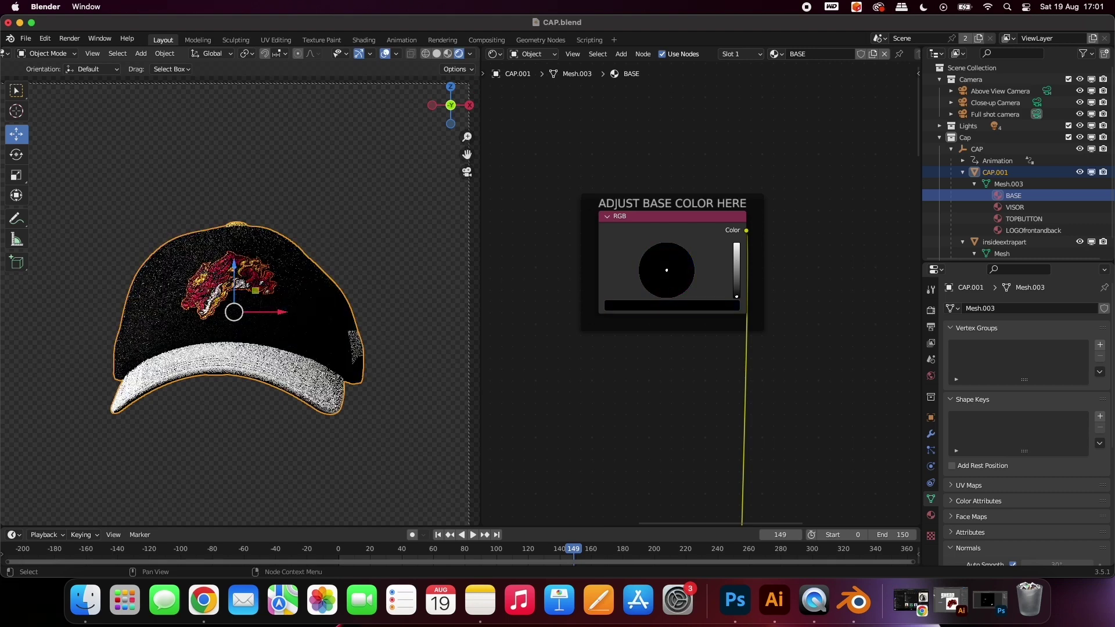
{"action": "left_click", "coordinate": [681, 251]}
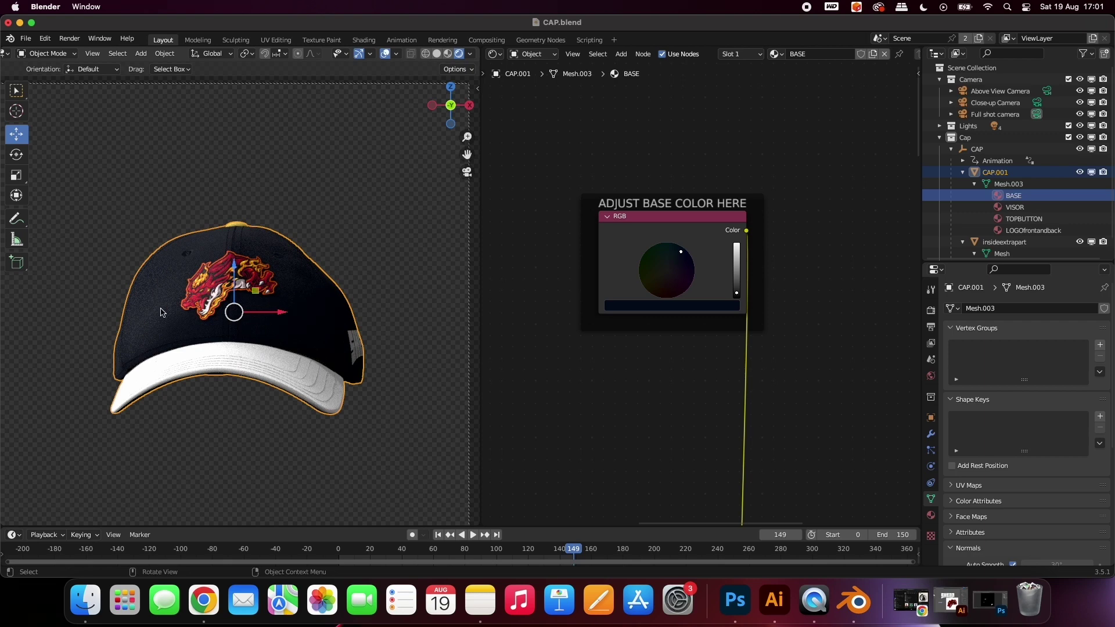
Try colours on the VISOR material, then set TOPBUTTON's colour to near-white FCFAFF
{"action": "left_click", "coordinate": [1024, 207]}
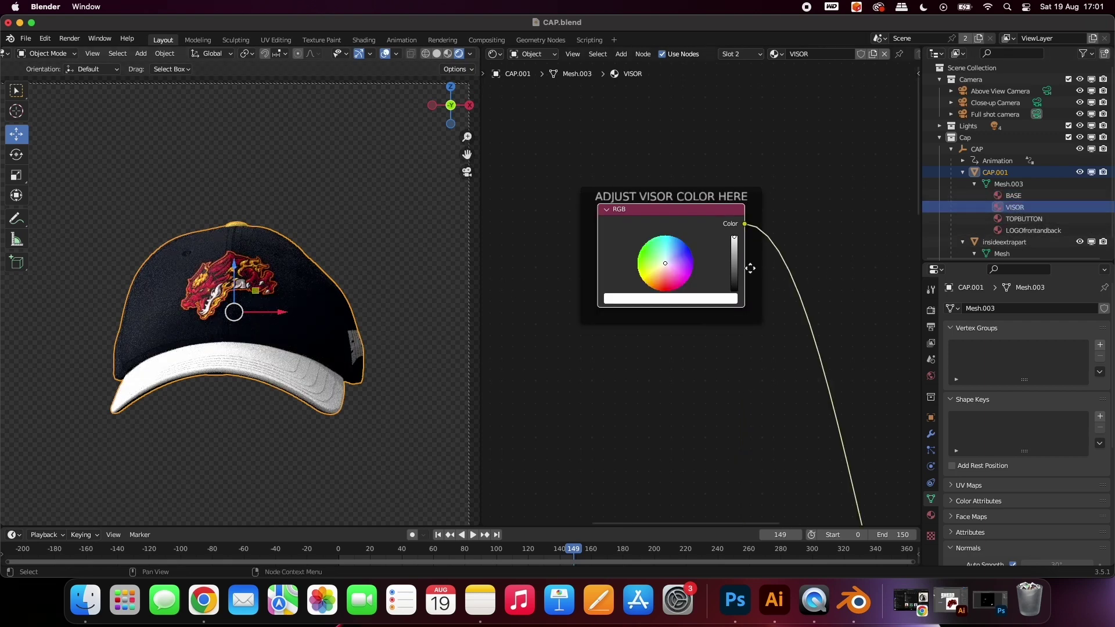
{"action": "mouse_move", "coordinate": [680, 261]}
{"action": "left_mouse_down"}
{"action": "mouse_move", "coordinate": [650, 265]}
{"action": "mouse_move", "coordinate": [682, 274]}
{"action": "mouse_move", "coordinate": [666, 267]}
{"action": "left_mouse_up"}
{"action": "left_click", "coordinate": [1020, 221]}
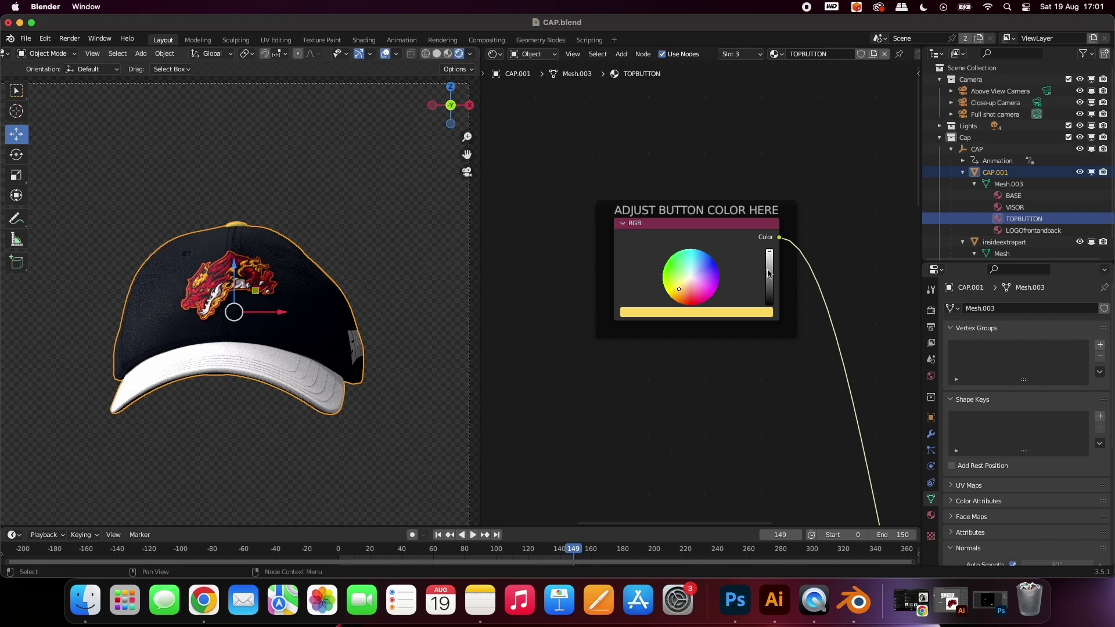
{"action": "left_click_drag", "start_coordinate": [692, 284], "coordinate": [691, 279]}
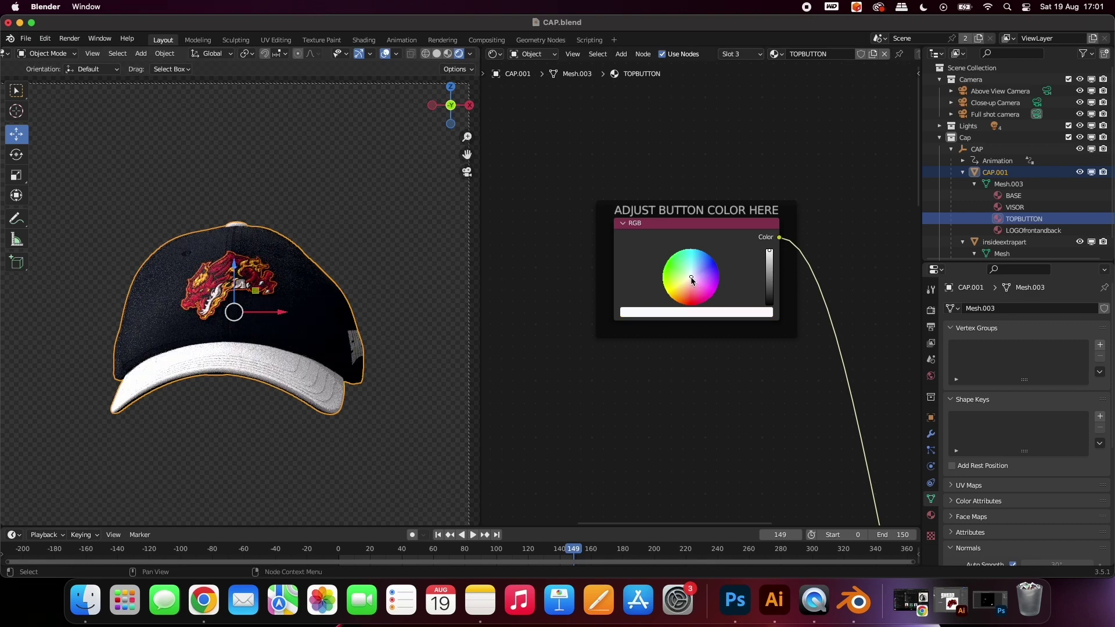
{"action": "left_click", "coordinate": [708, 313]}
{"action": "left_click", "coordinate": [705, 244]}
In Place_logo_here.psd, show the Position guide layer and move the logo 50 px down
{"action": "left_click", "coordinate": [736, 604]}
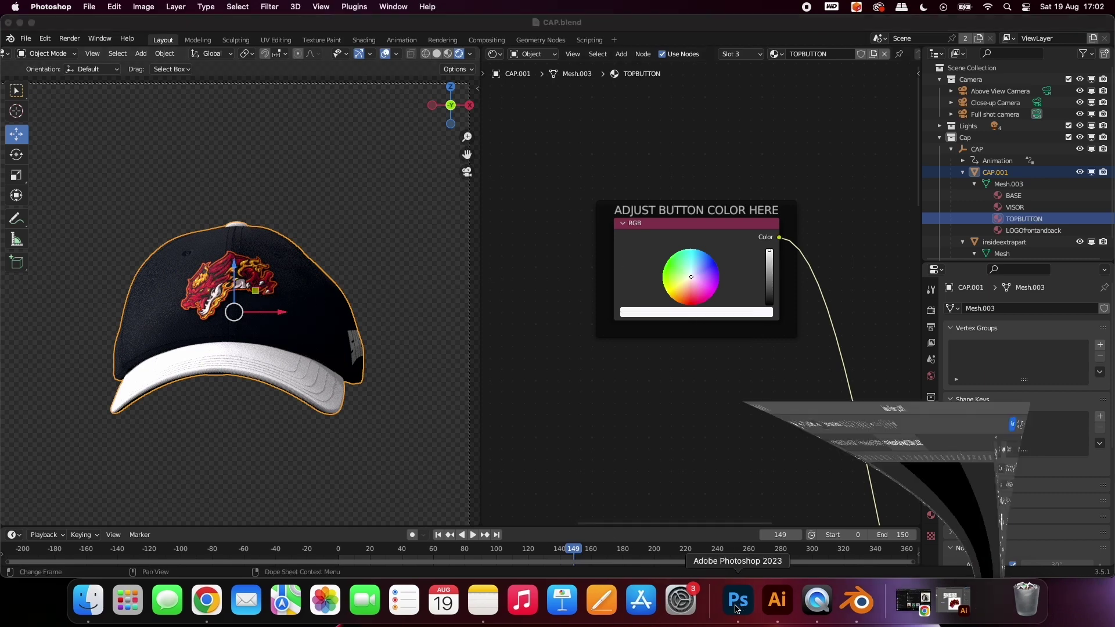
{"action": "left_click", "coordinate": [256, 56]}
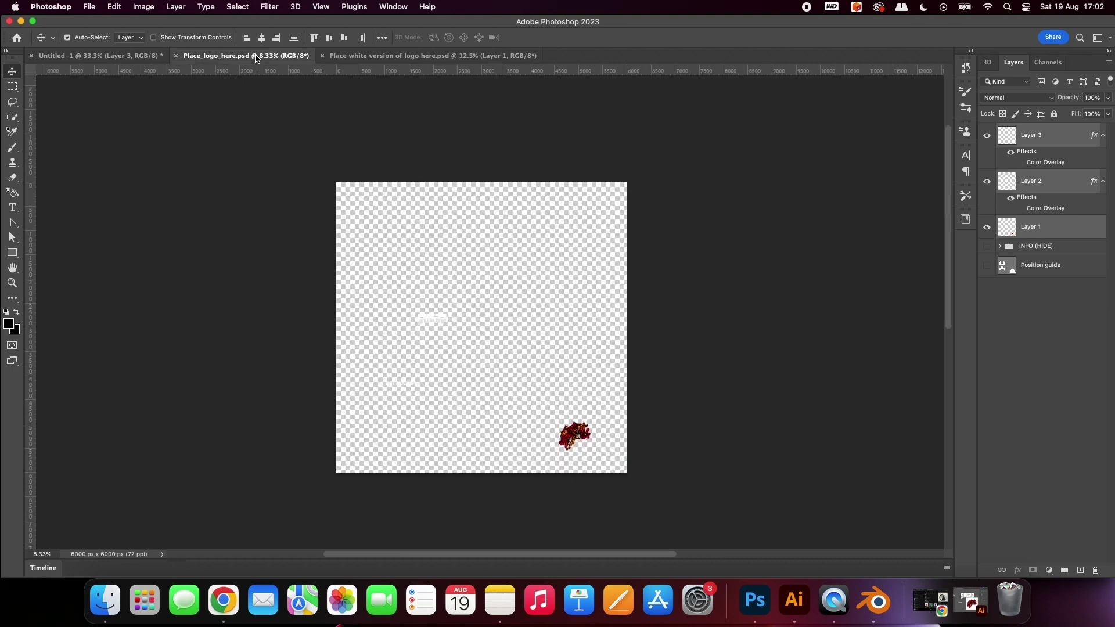
{"action": "left_click", "coordinate": [987, 265]}
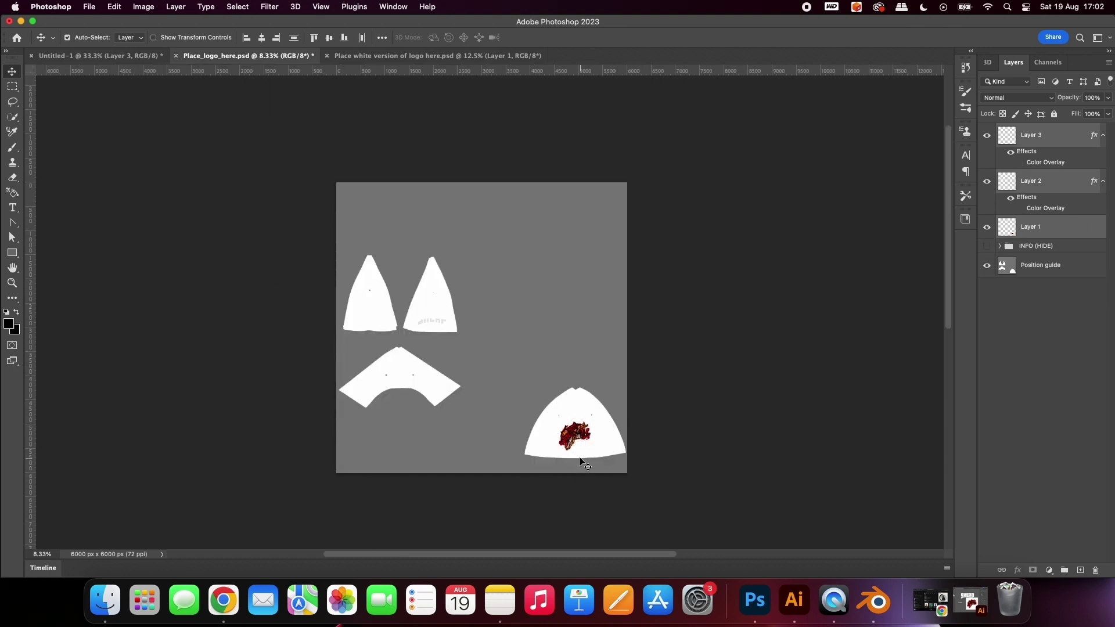
{"action": "key", "text": "super+equal"}
{"action": "key", "text": "super+equal"}
{"action": "key", "text": "super+equal"}
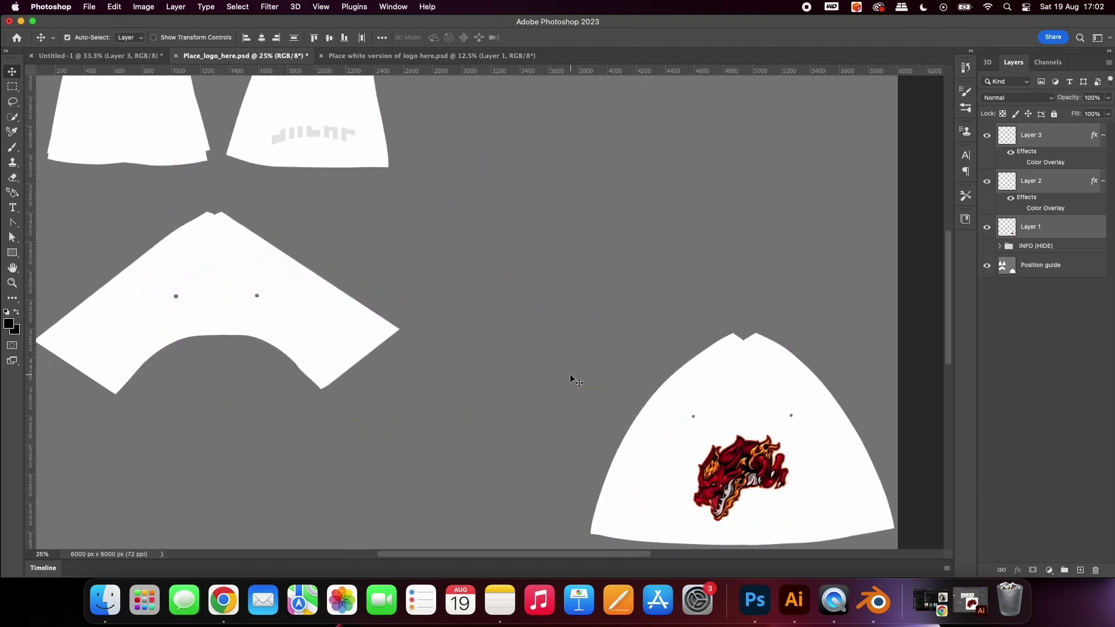
{"action": "left_click_drag", "start_coordinate": [560, 385], "coordinate": [426, 294]}
{"action": "left_click_drag", "start_coordinate": [600, 354], "coordinate": [599, 361]}
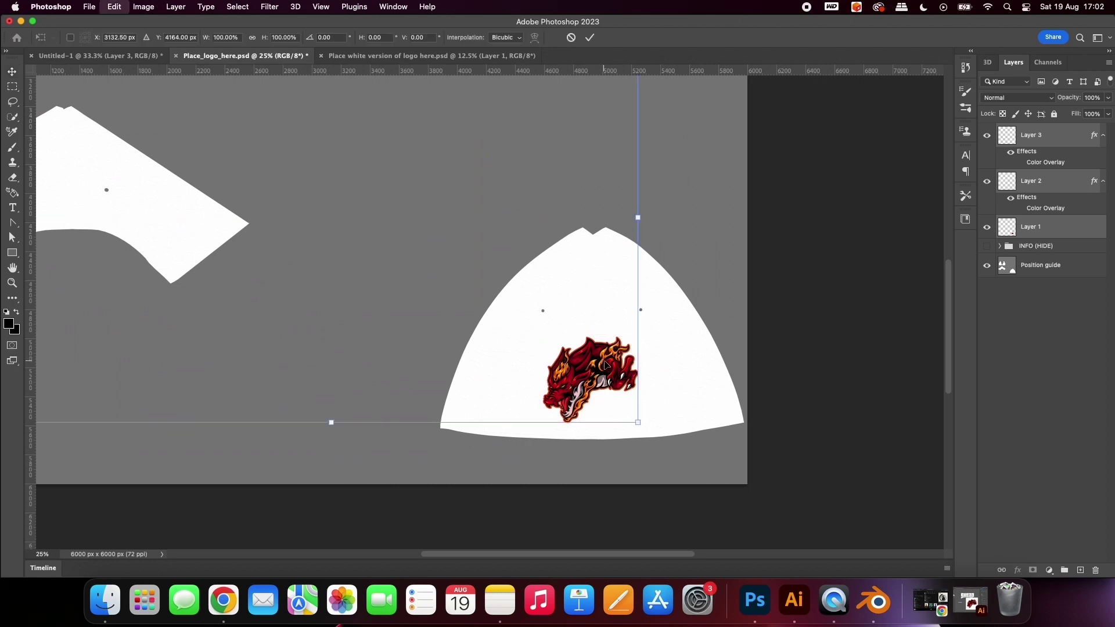
{"action": "key", "text": "super"}
Shrink the logo to about 75% and nudge it left and down on the front panel
{"action": "left_click", "coordinate": [694, 382]}
{"action": "left_click", "coordinate": [602, 381]}
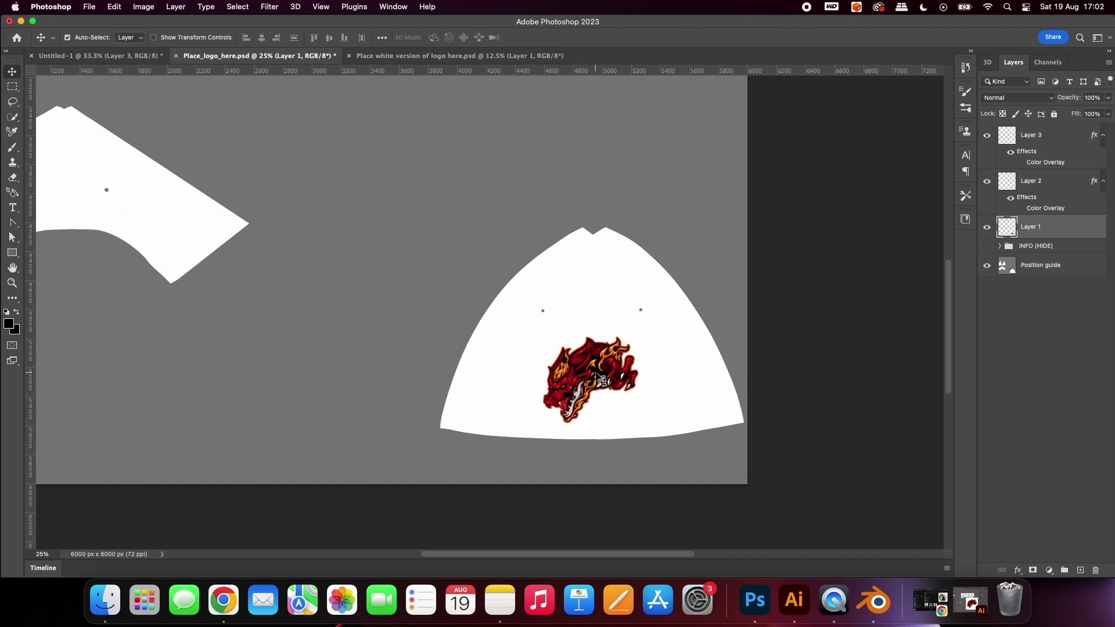
{"action": "key", "text": "super+t"}
{"action": "left_click_drag", "start_coordinate": [538, 424], "coordinate": [562, 405]}
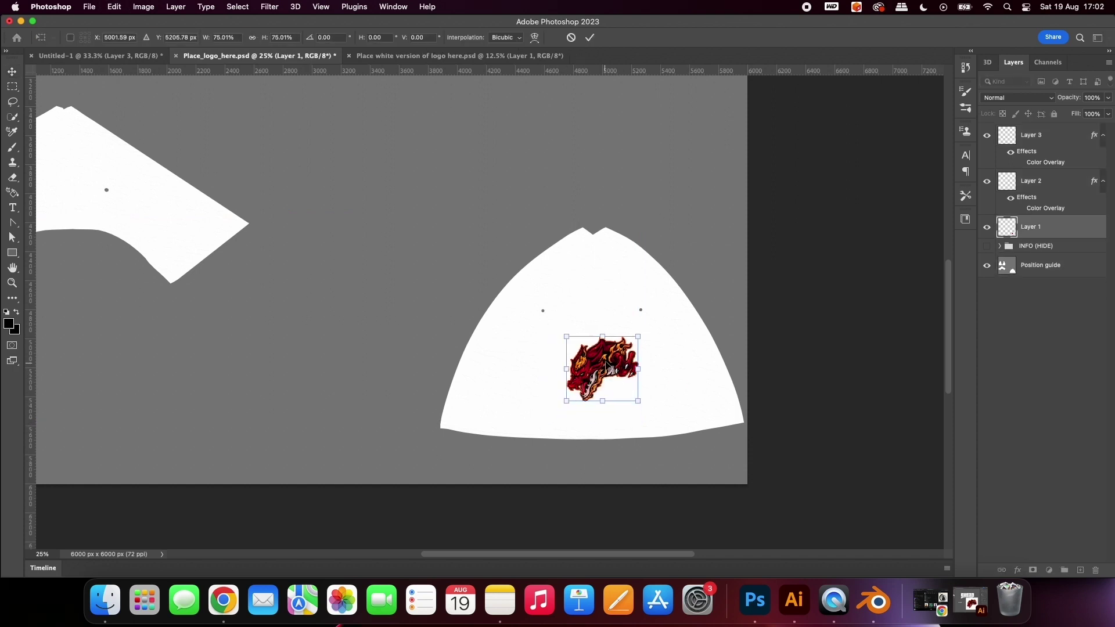
{"action": "left_click_drag", "start_coordinate": [608, 366], "coordinate": [592, 374]}
{"action": "left_click", "coordinate": [590, 37]}
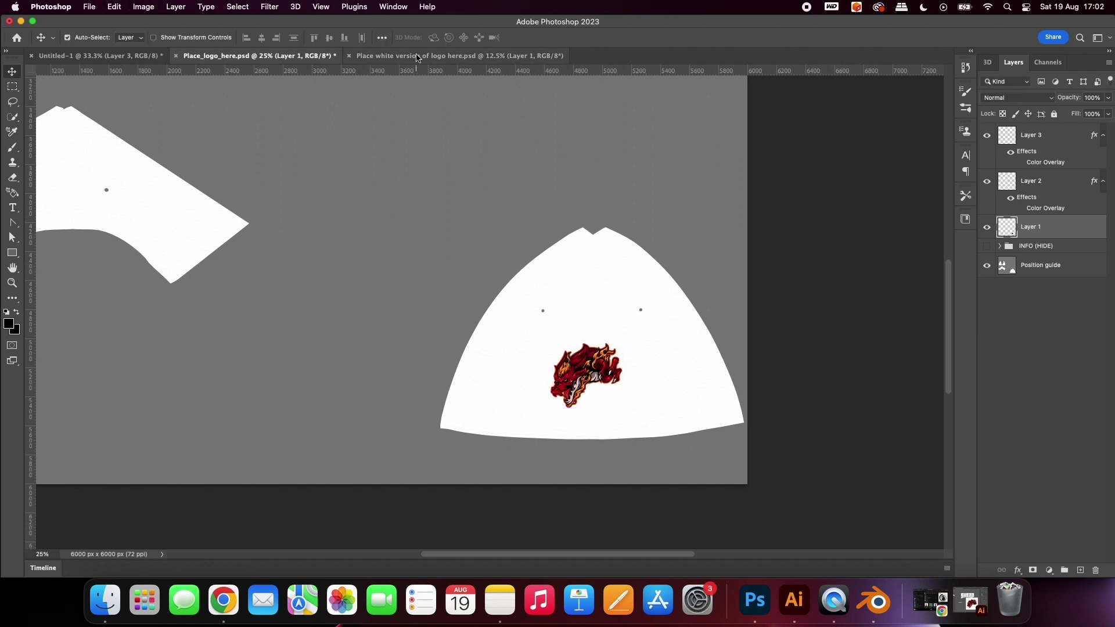
Replace Layer 1 in the white-version file with the new logo and give it a white Color Overlay
{"action": "left_click_drag", "start_coordinate": [418, 58], "coordinate": [524, 381]}
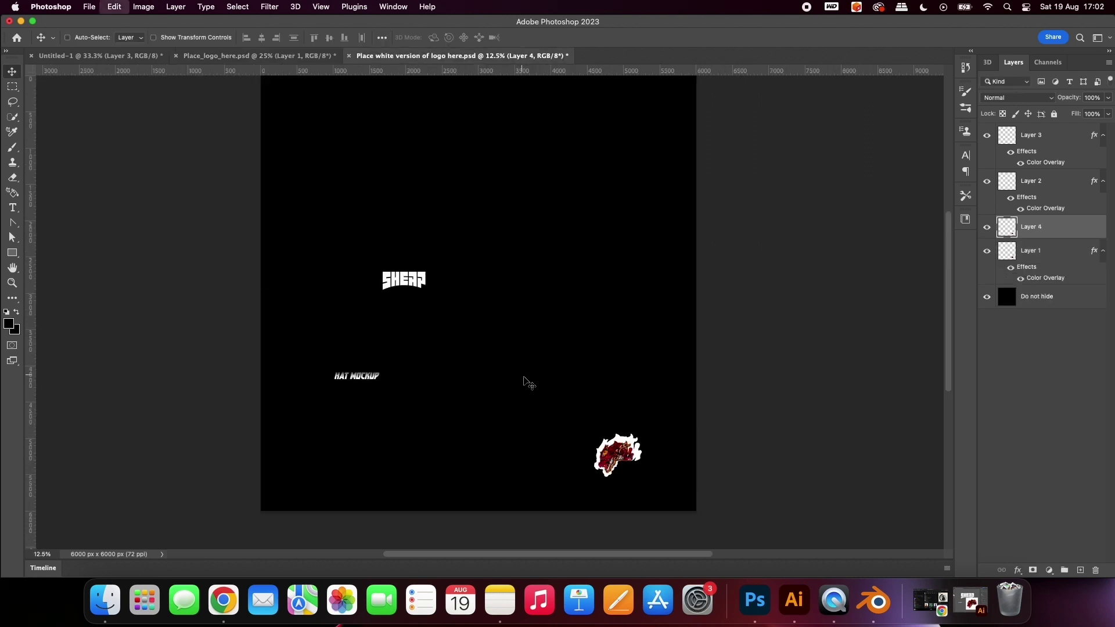
{"action": "left_click", "coordinate": [633, 446], "text": "super"}
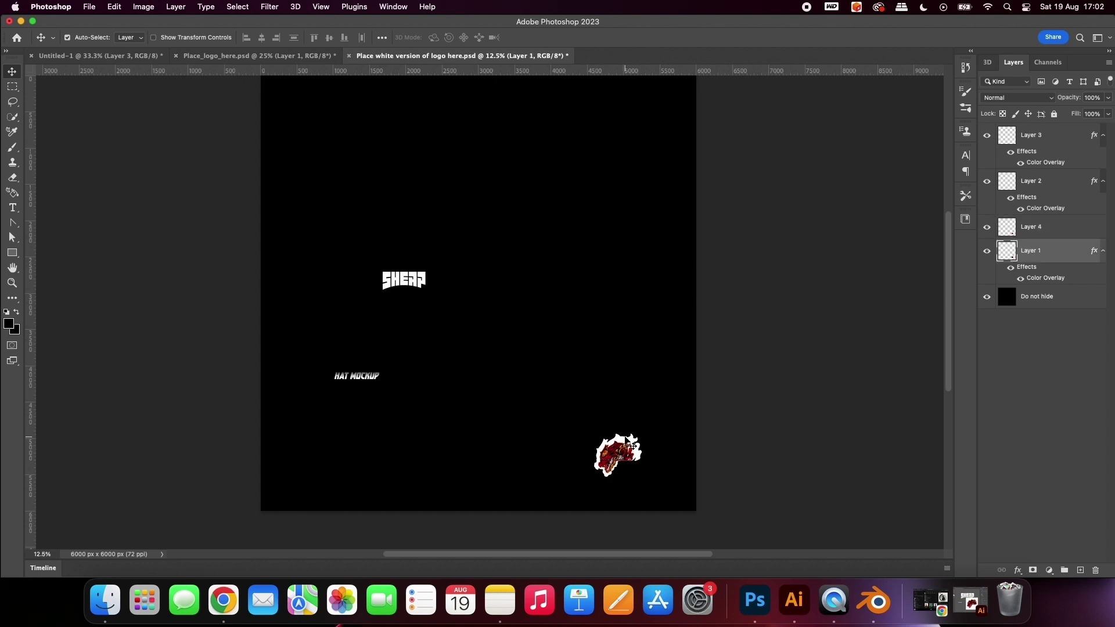
{"action": "key", "text": "BackSpace"}
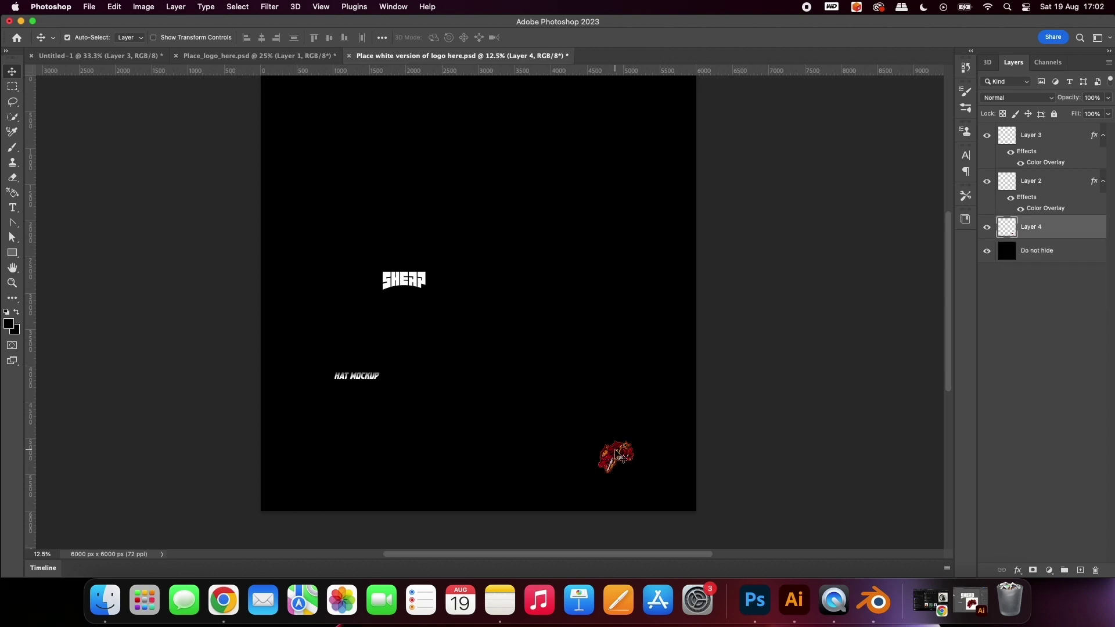
{"action": "left_click", "coordinate": [1019, 568]}
{"action": "left_click", "coordinate": [1039, 562]}
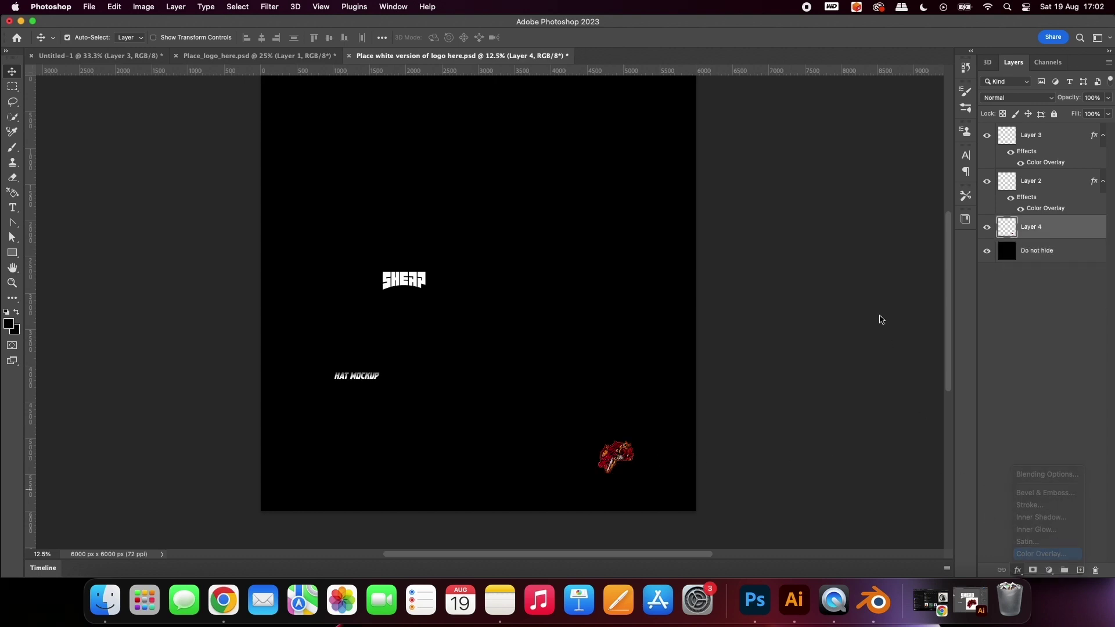
{"action": "left_click", "coordinate": [959, 123]}
Save the white-version logo file and Place_logo_here.psd
{"action": "left_click", "coordinate": [89, 6]}
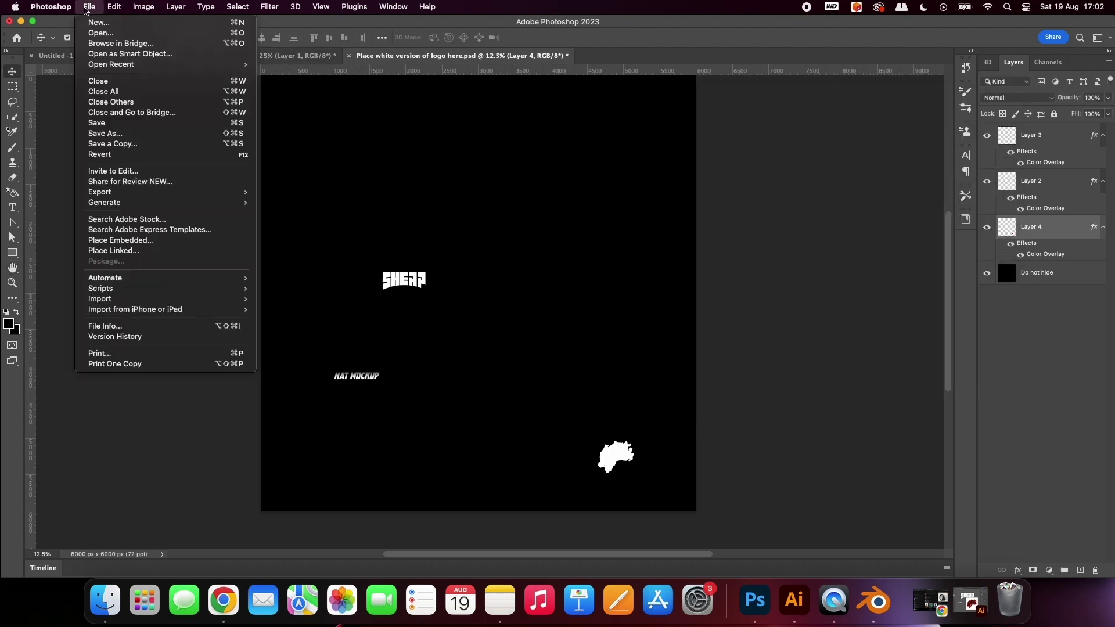
{"action": "left_click", "coordinate": [101, 123]}
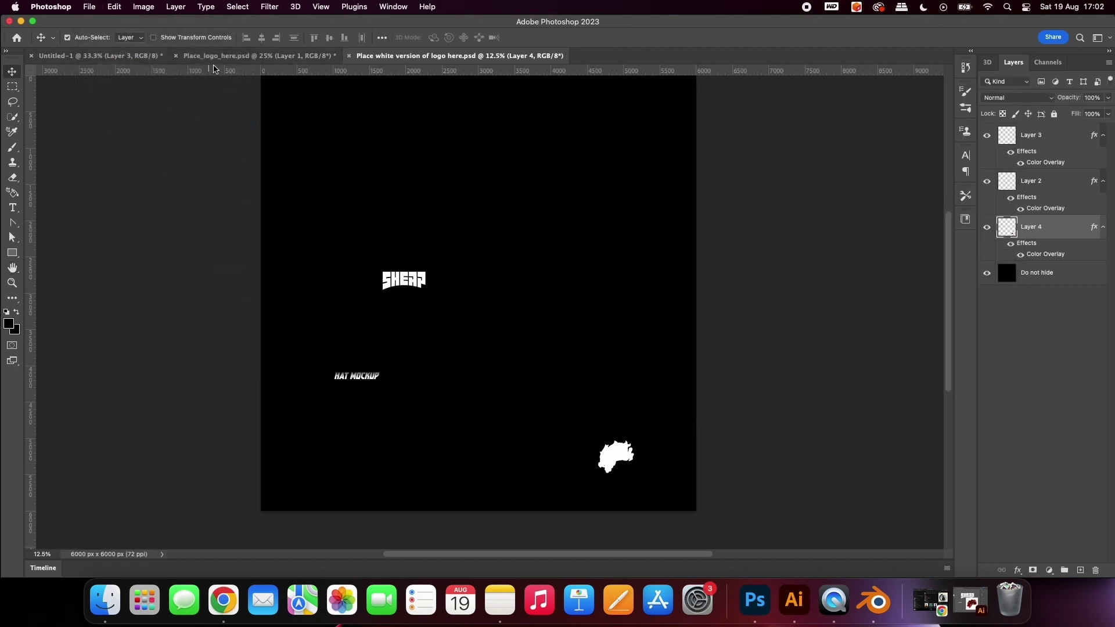
{"action": "left_click", "coordinate": [221, 55]}
{"action": "left_click", "coordinate": [89, 6]}
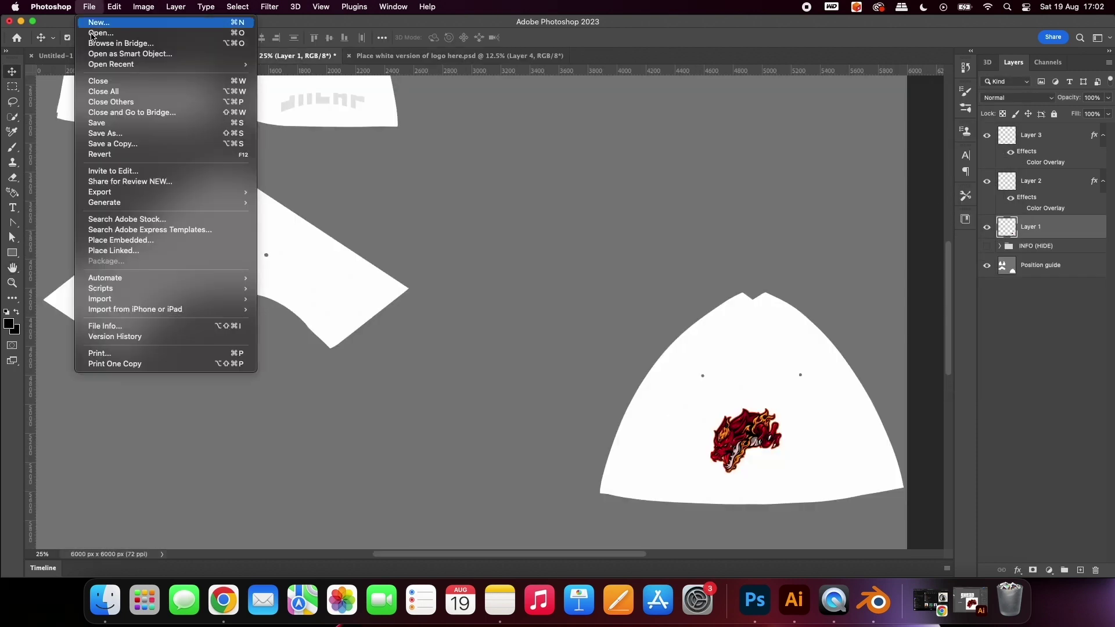
{"action": "left_click", "coordinate": [102, 124]}
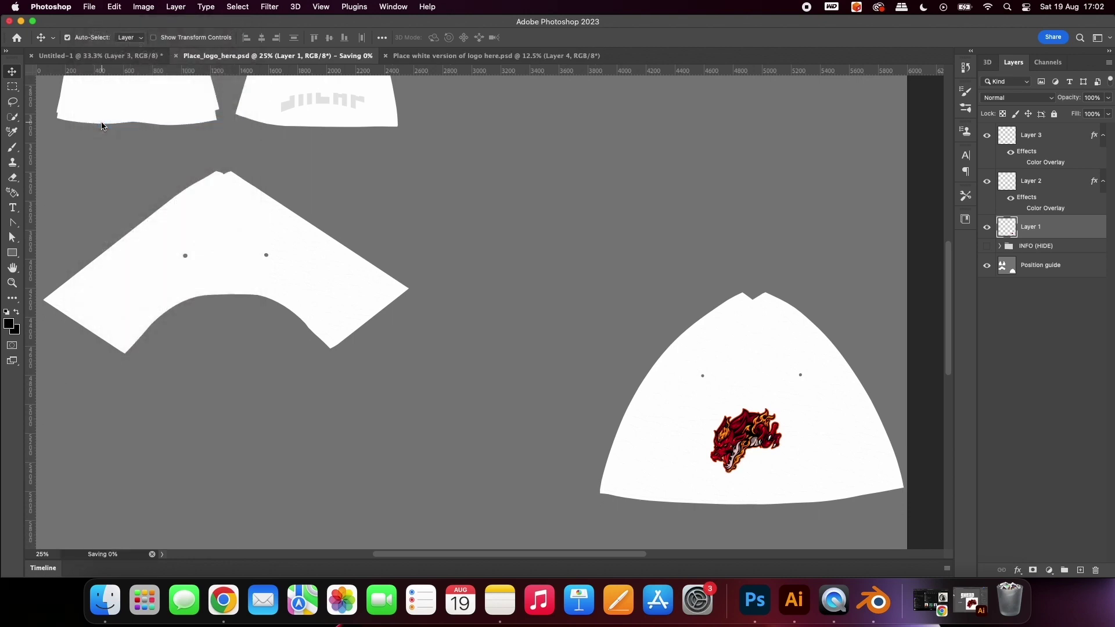
Return to Blender and toggle Solid then Rendered shading to reload the updated logo texture
{"action": "left_click", "coordinate": [22, 21]}
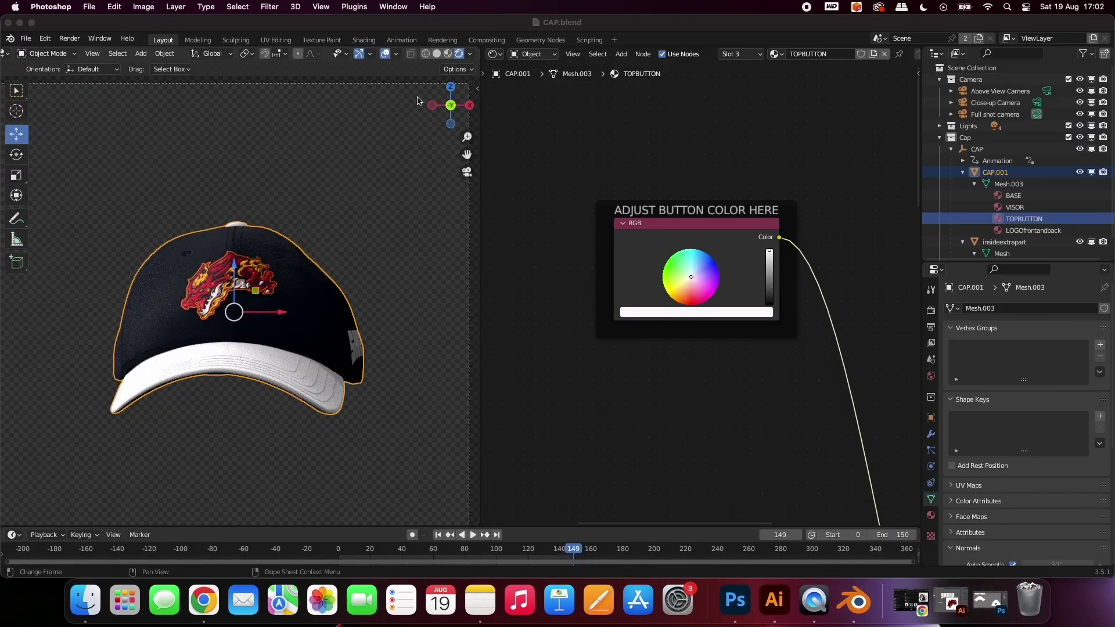
{"action": "left_click", "coordinate": [437, 55]}
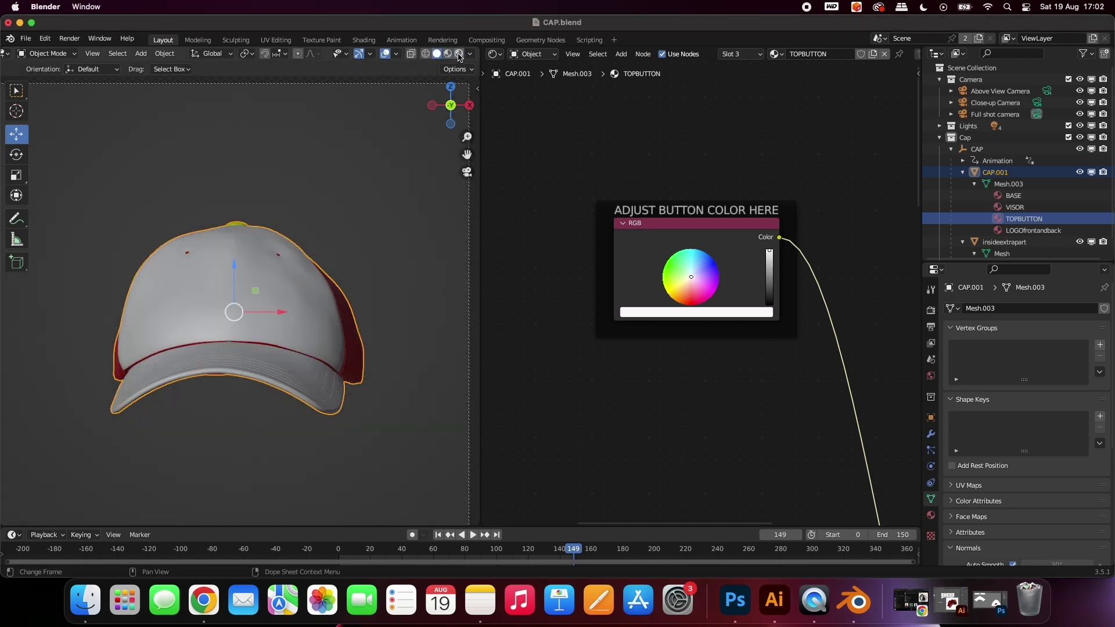
{"action": "left_click", "coordinate": [459, 54]}
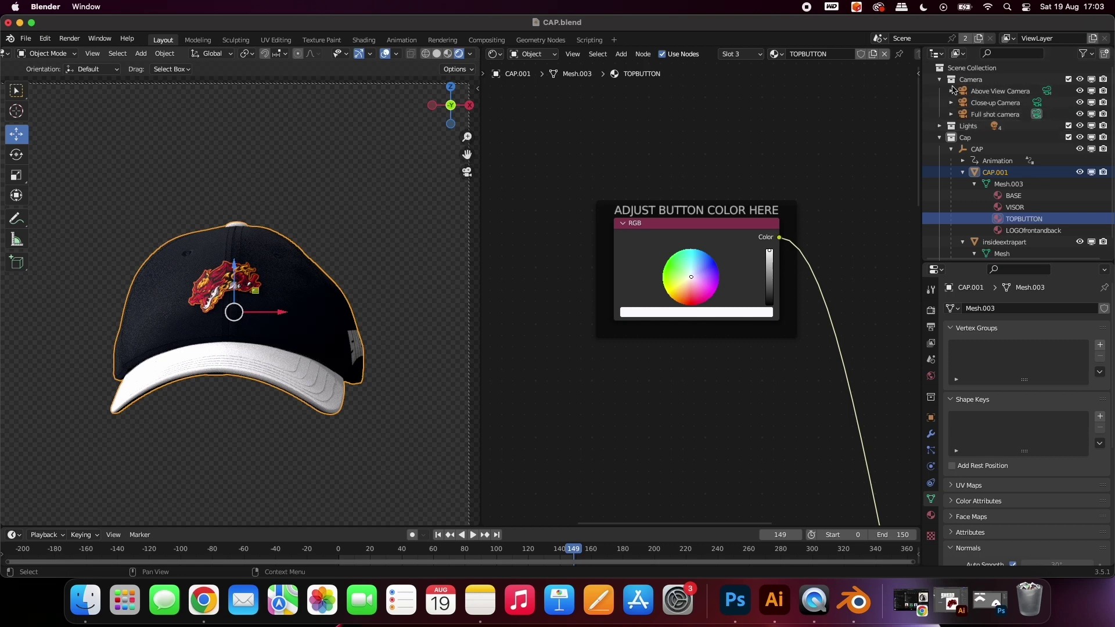
{"action": "left_click", "coordinate": [1037, 114]}
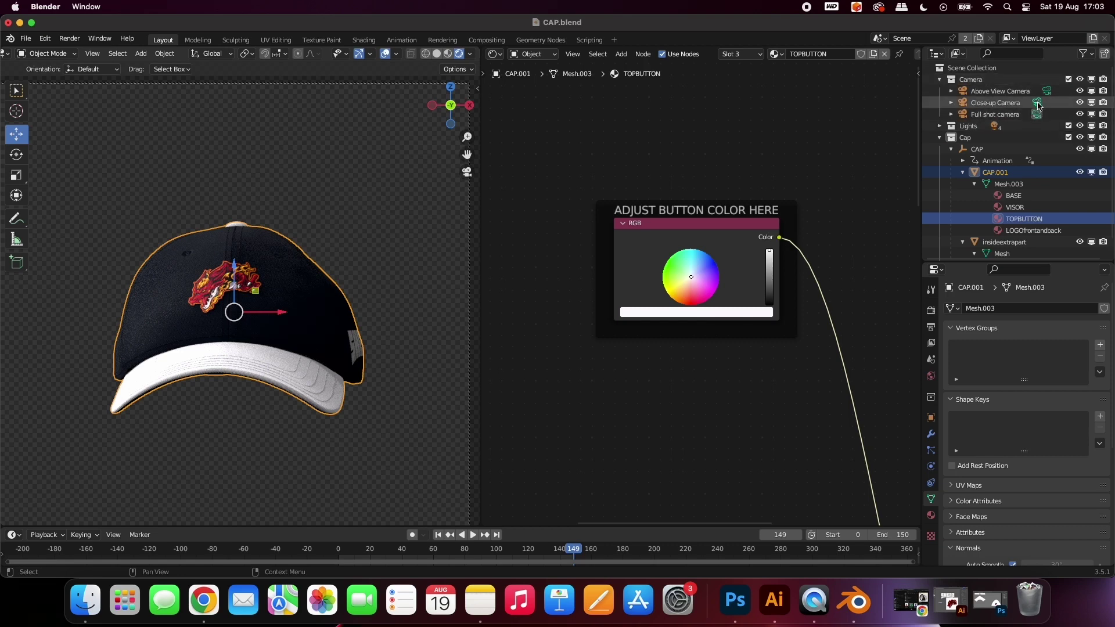
Check the Close-up and Above View cameras, scrub to frame 84, then switch to the Full shot camera
{"action": "left_click", "coordinate": [1037, 103]}
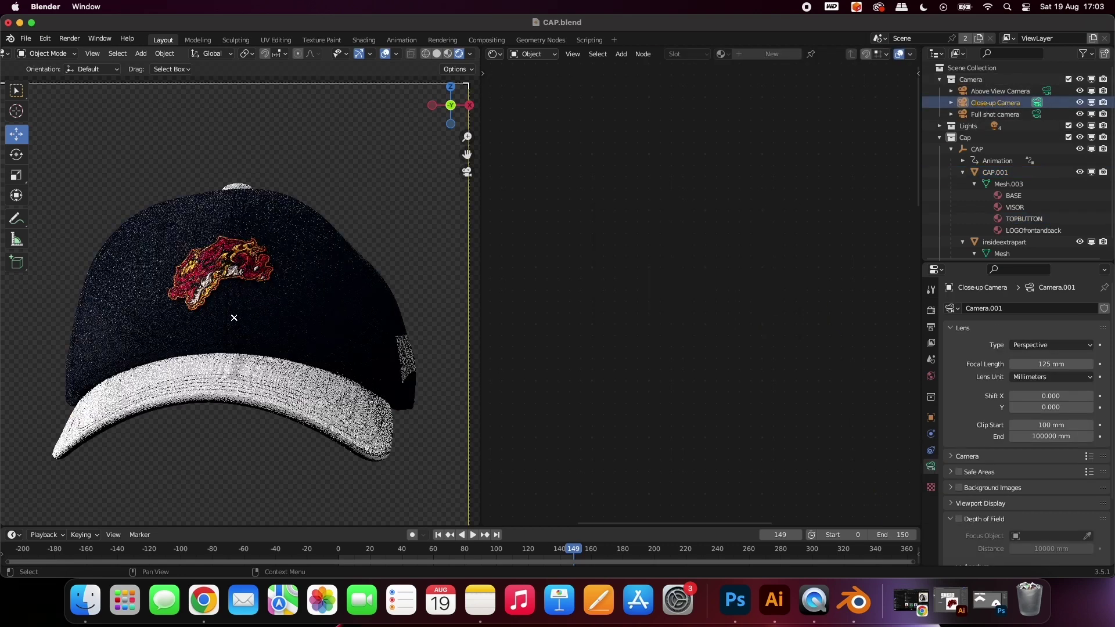
{"action": "left_click", "coordinate": [1047, 92]}
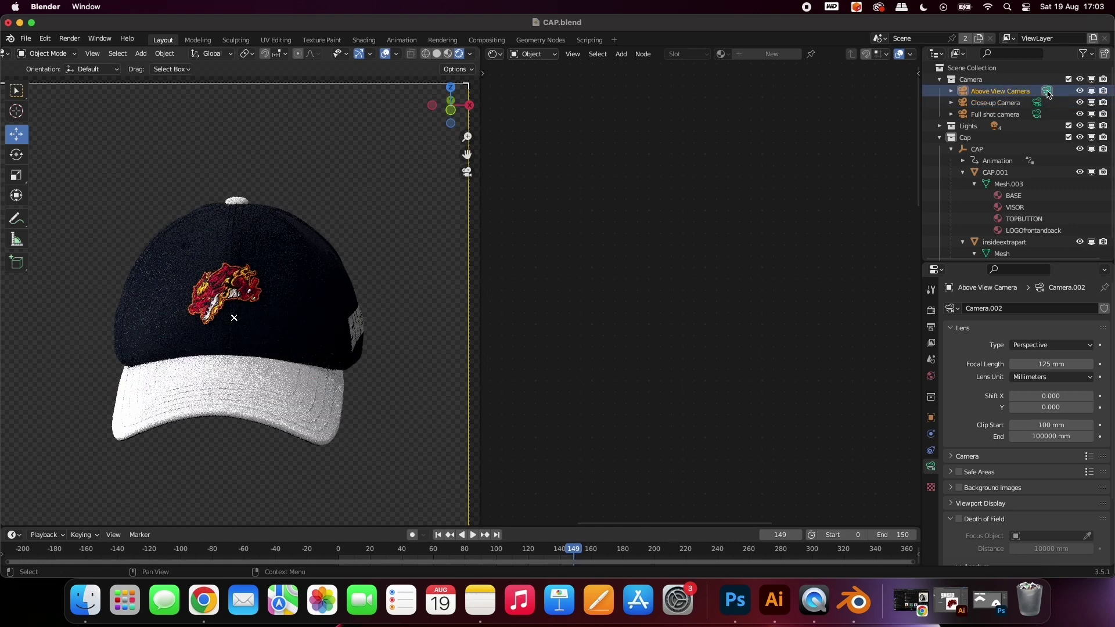
{"action": "left_click_drag", "start_coordinate": [406, 551], "coordinate": [577, 551]}
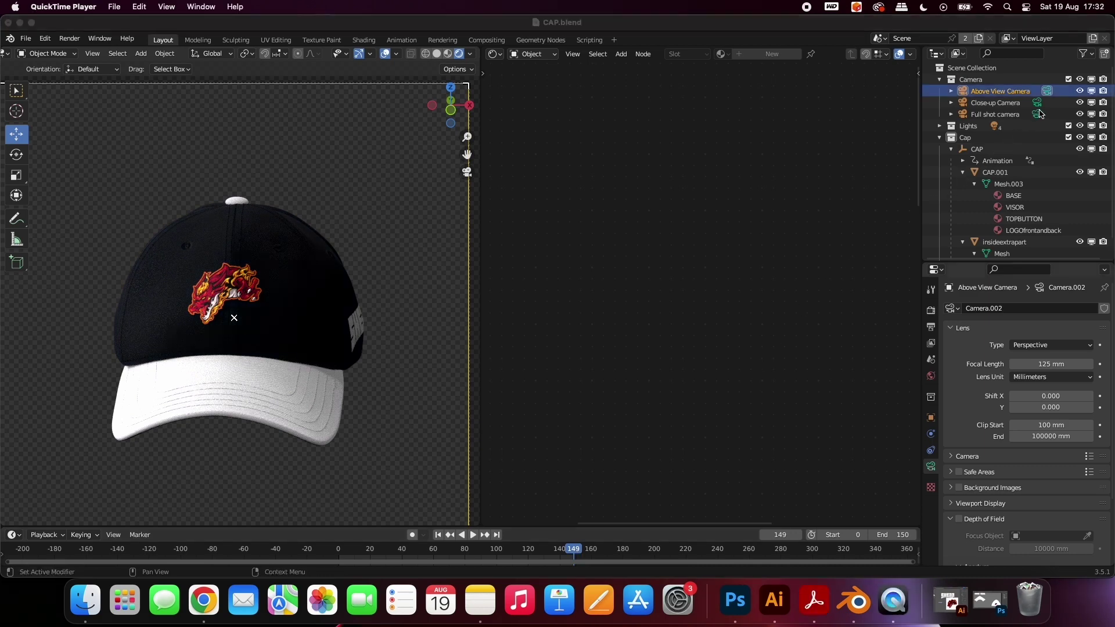
{"action": "left_click", "coordinate": [1038, 113]}
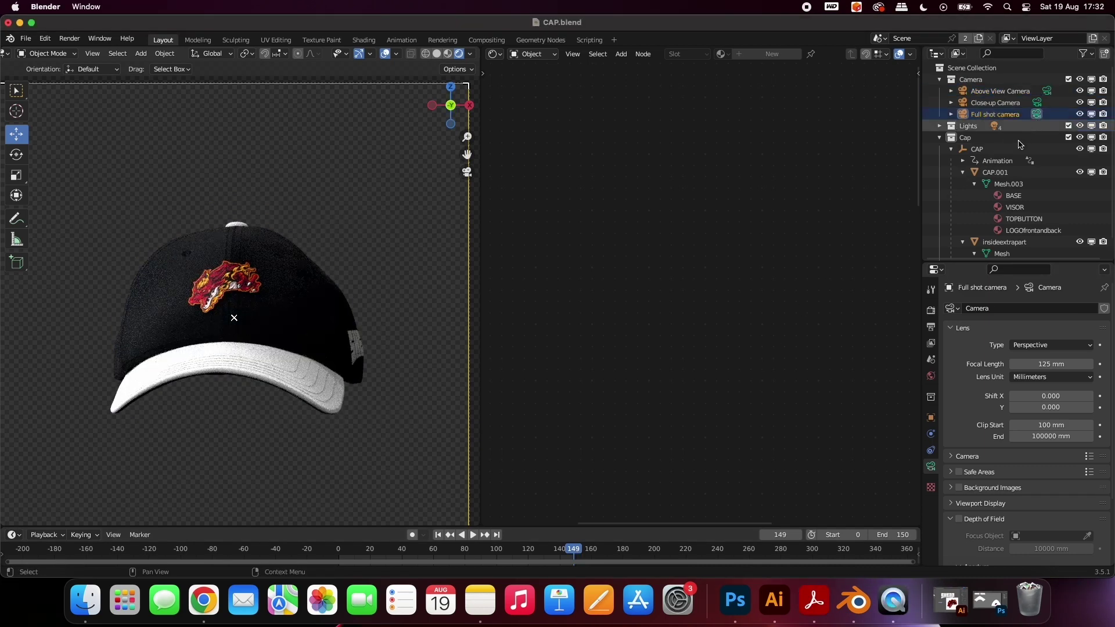
{"action": "left_click", "coordinate": [930, 326]}
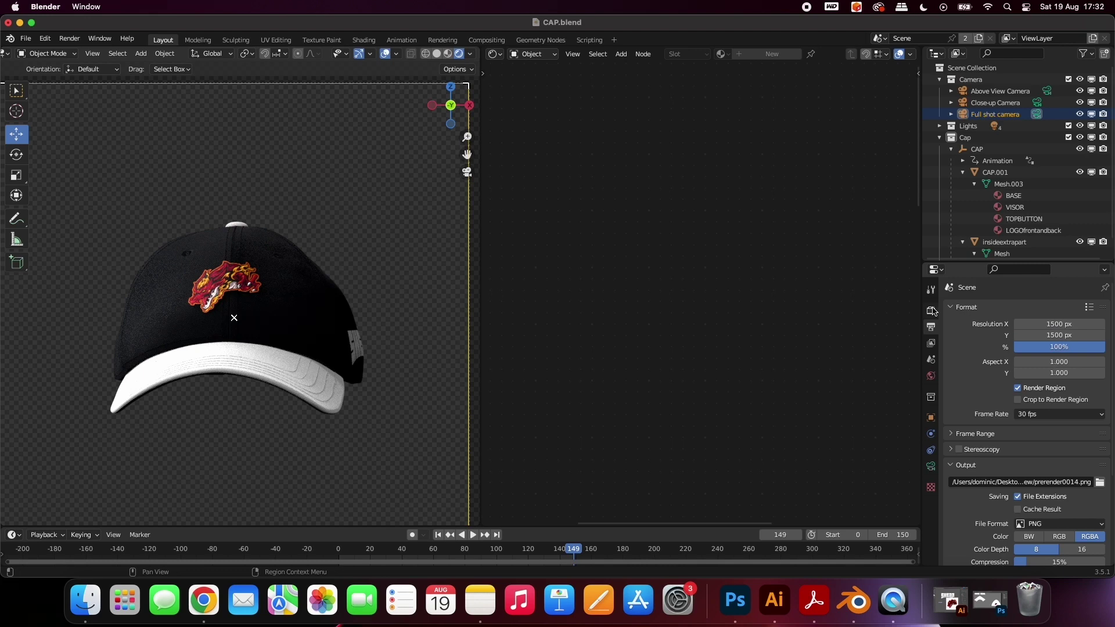
{"action": "left_click", "coordinate": [931, 311]}
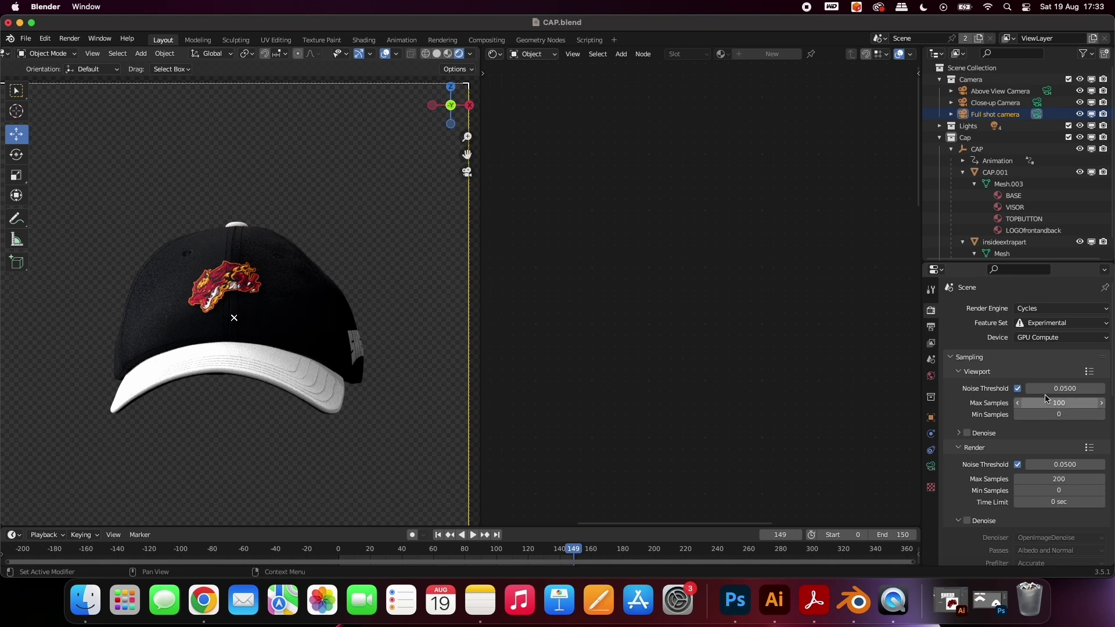
{"action": "left_click", "coordinate": [931, 327]}
{"action": "scroll", "coordinate": [1021, 377], "scroll_direction": "down", "scroll_amount": 3}
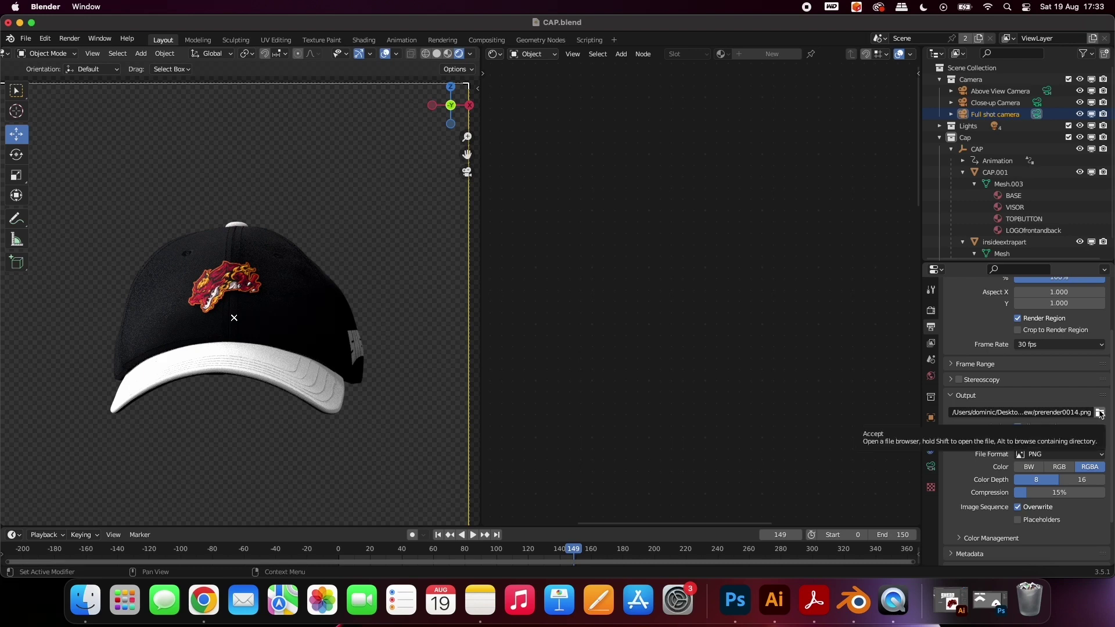
Set the File Format to FFmpeg Video and the Encoding container to MPEG-4
{"action": "left_click", "coordinate": [1039, 455]}
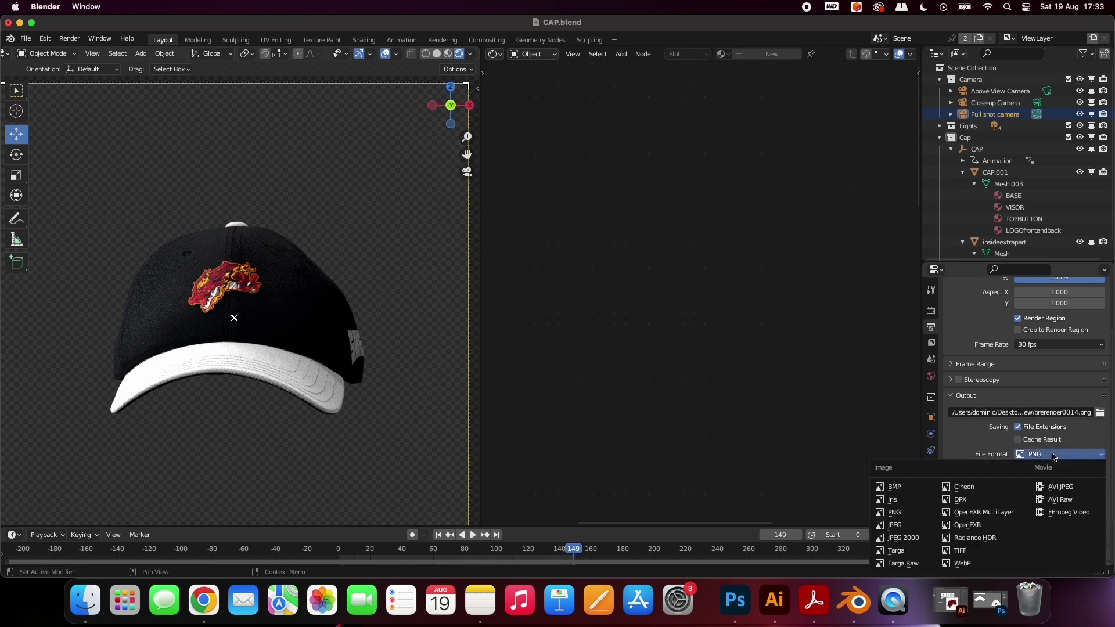
{"action": "left_click", "coordinate": [1051, 500]}
{"action": "scroll", "coordinate": [989, 464], "scroll_direction": "down", "scroll_amount": 1}
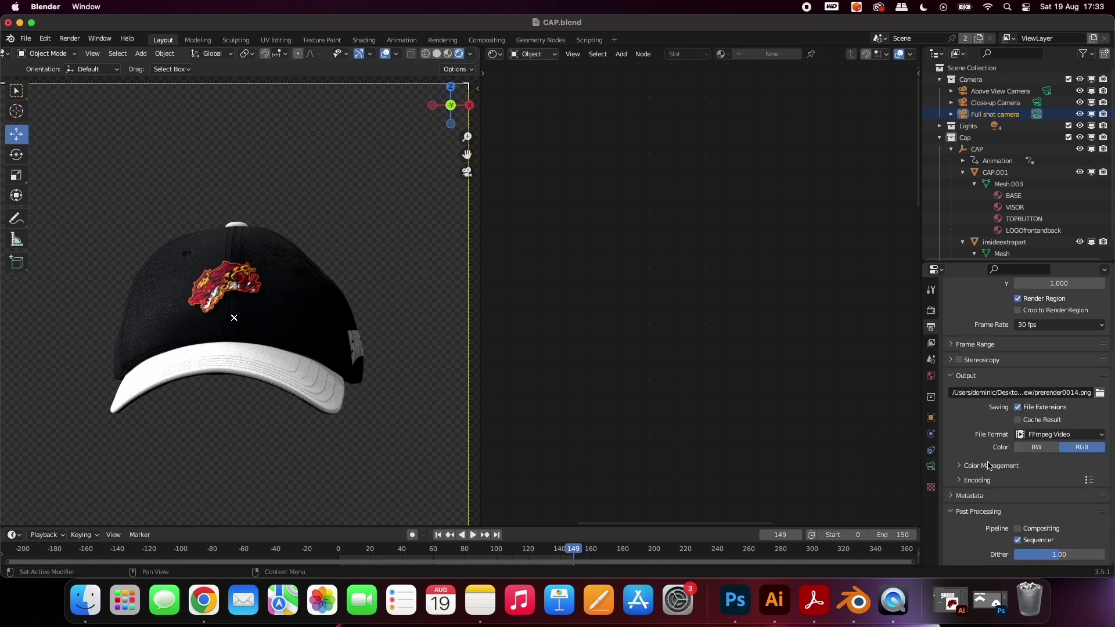
{"action": "left_click", "coordinate": [959, 481]}
{"action": "scroll", "coordinate": [972, 448], "scroll_direction": "down", "scroll_amount": 3}
{"action": "left_click", "coordinate": [1048, 429]}
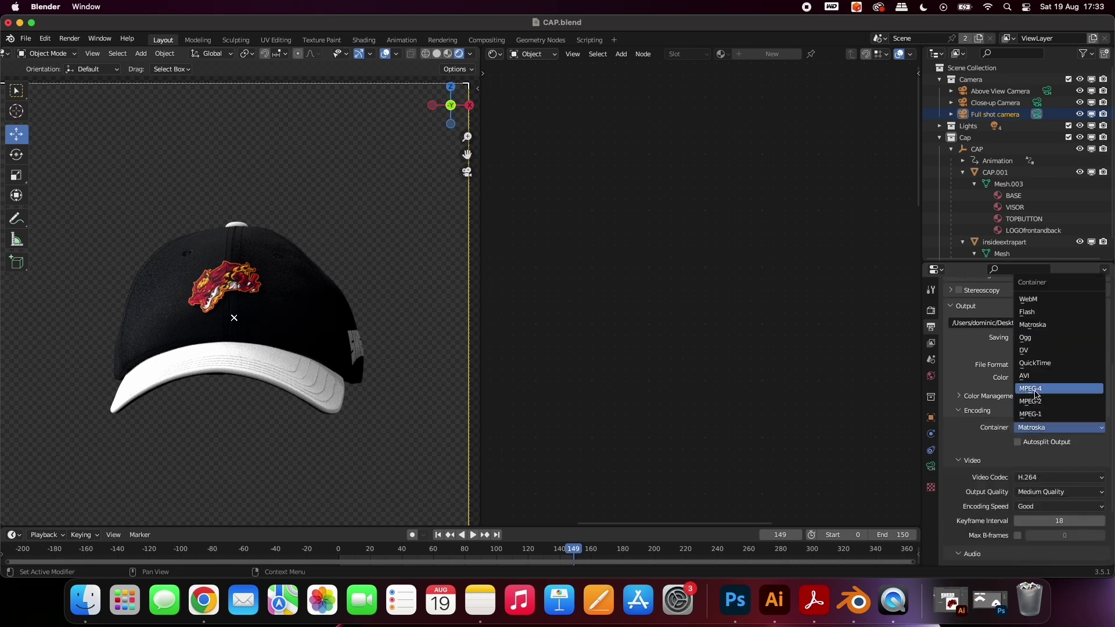
{"action": "left_click", "coordinate": [1074, 394]}
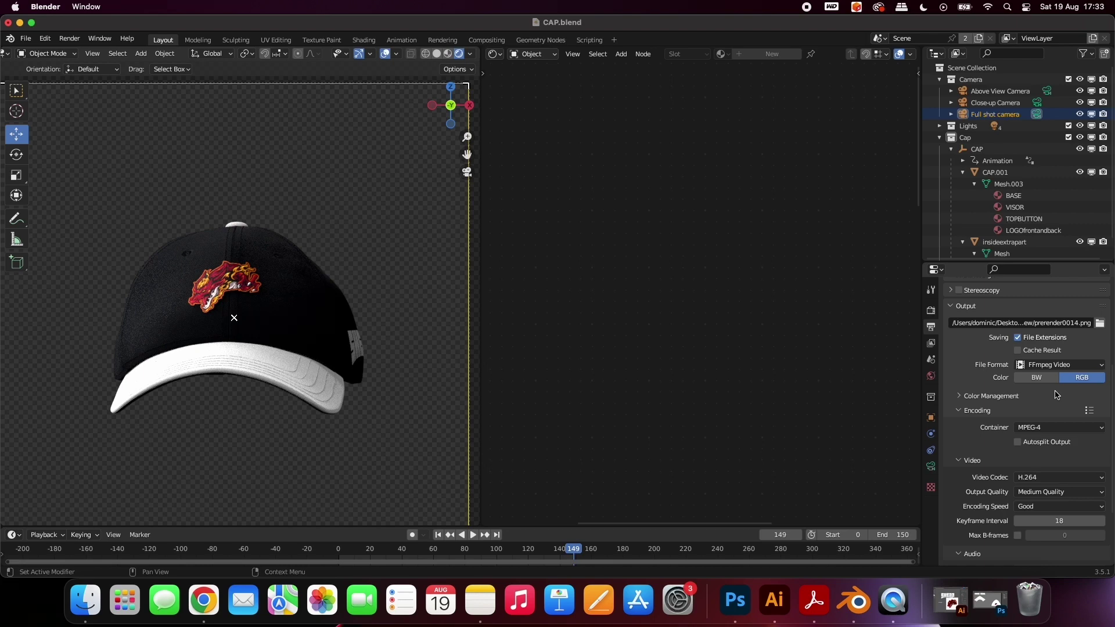
Start rendering the full cap animation with Render Animation
{"action": "left_click", "coordinate": [72, 40]}
{"action": "left_click", "coordinate": [119, 68]}
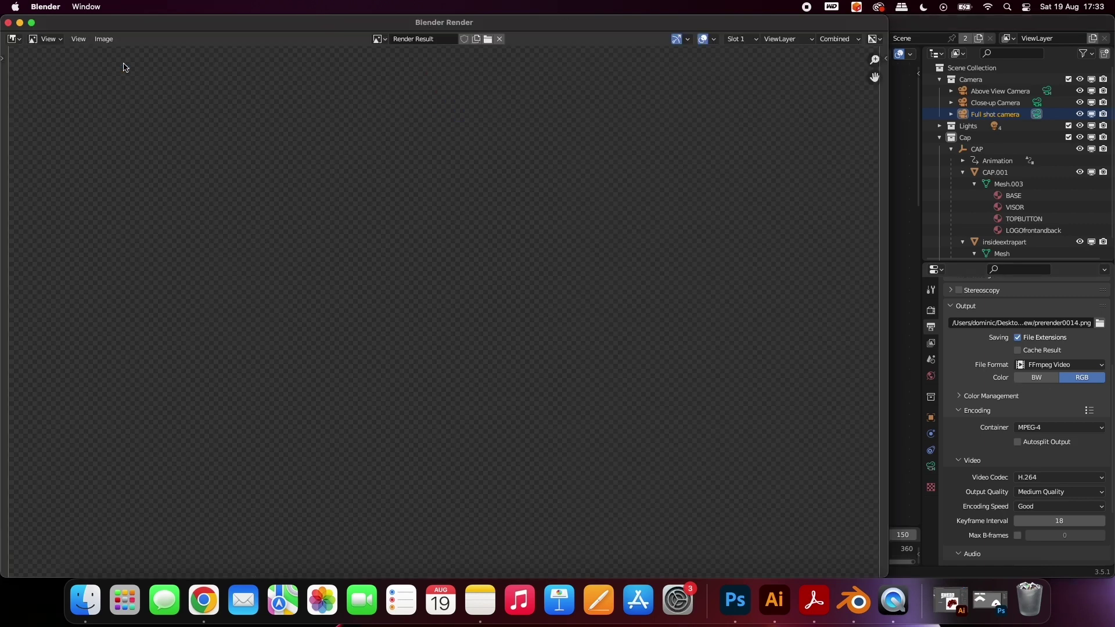